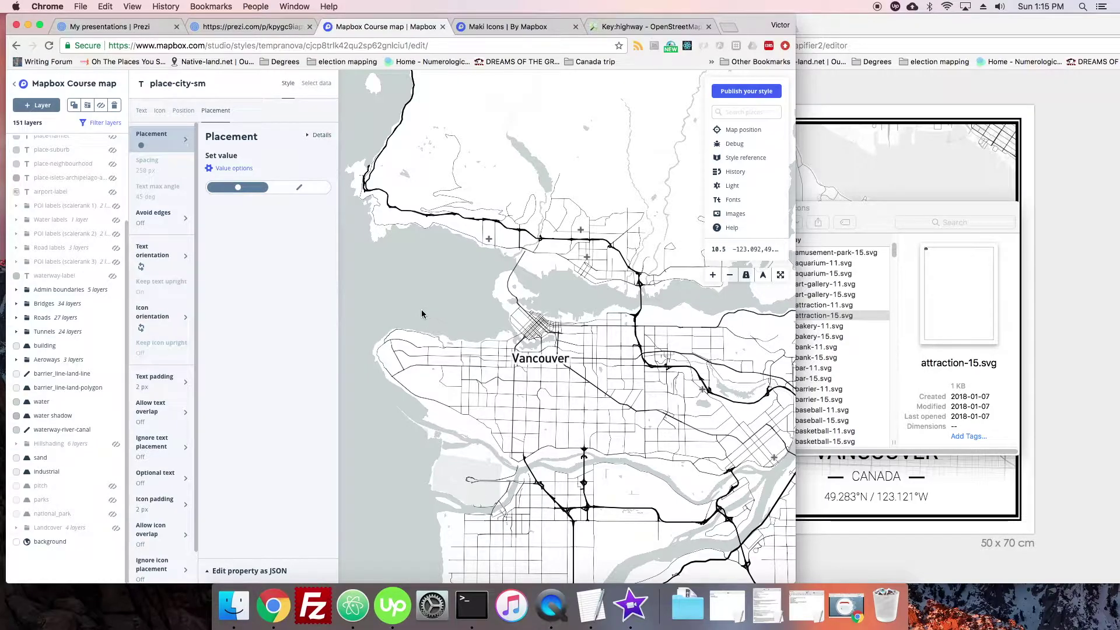
Compare the style against the Mapify Vancouver poster, then return to the Mapbox editor.
left_click(870, 124)
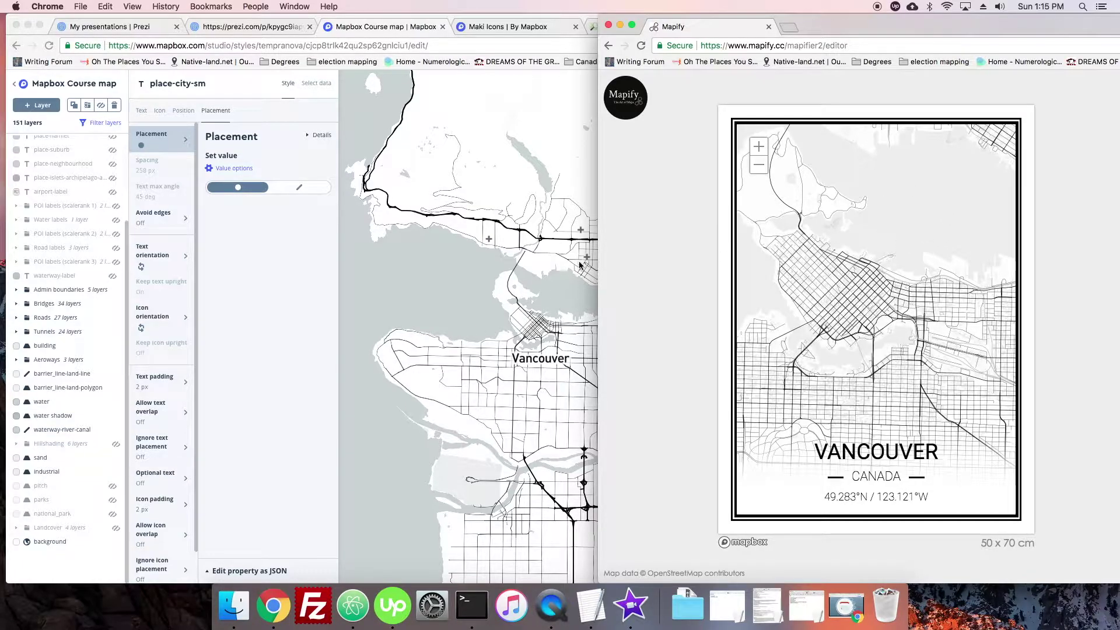
left_click(376, 328)
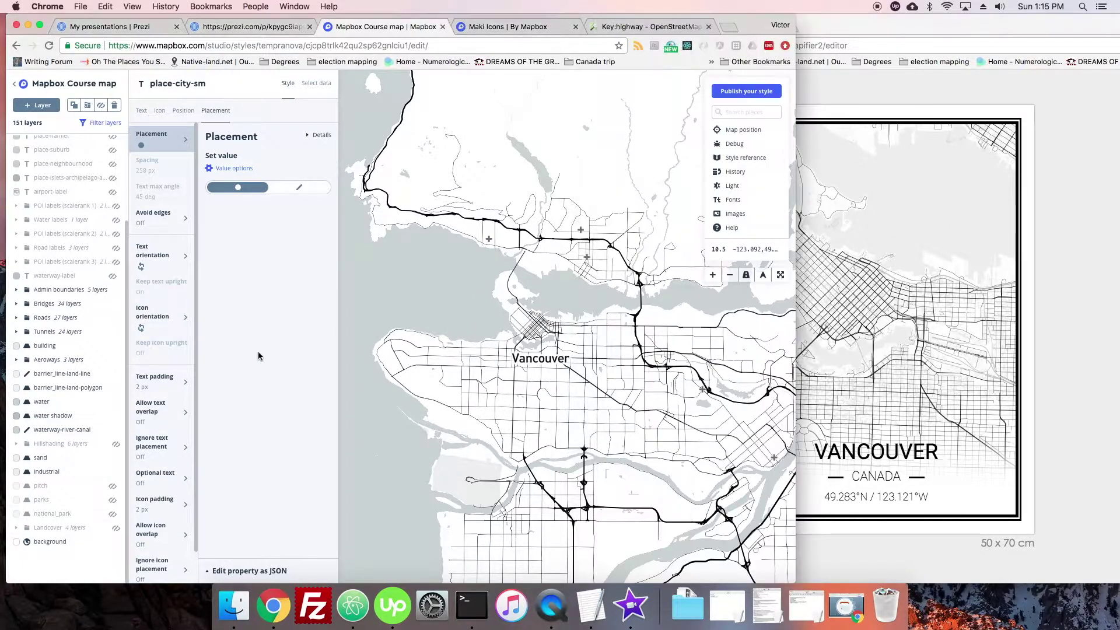
Lighten the water fill colour to hsl(185, 16%, 93%) in the colour picker.
left_click(53, 401)
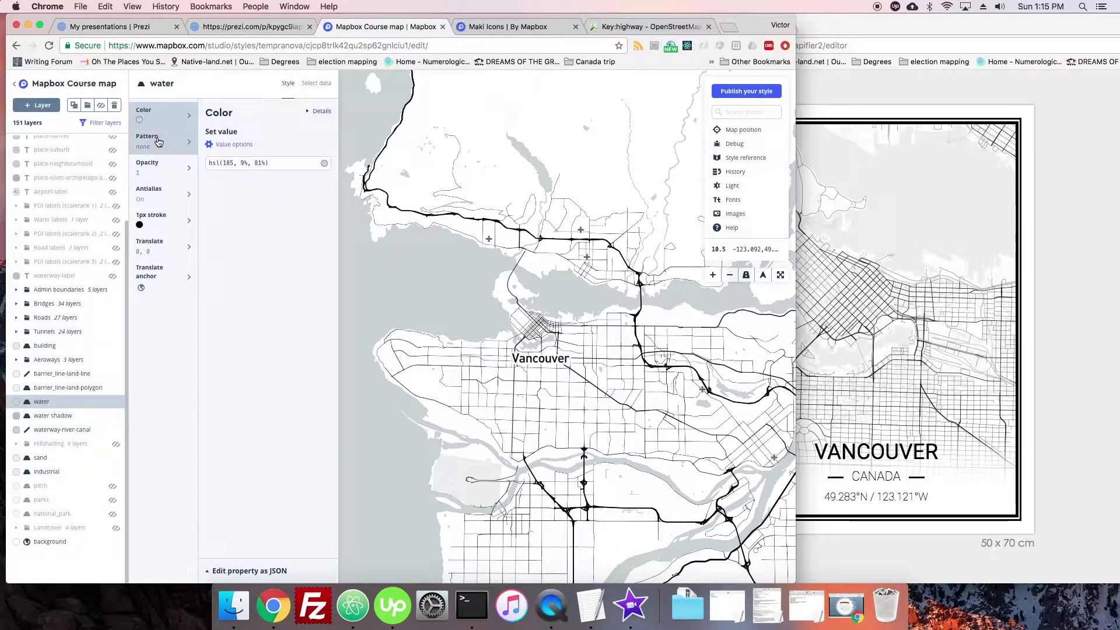
left_click(254, 163)
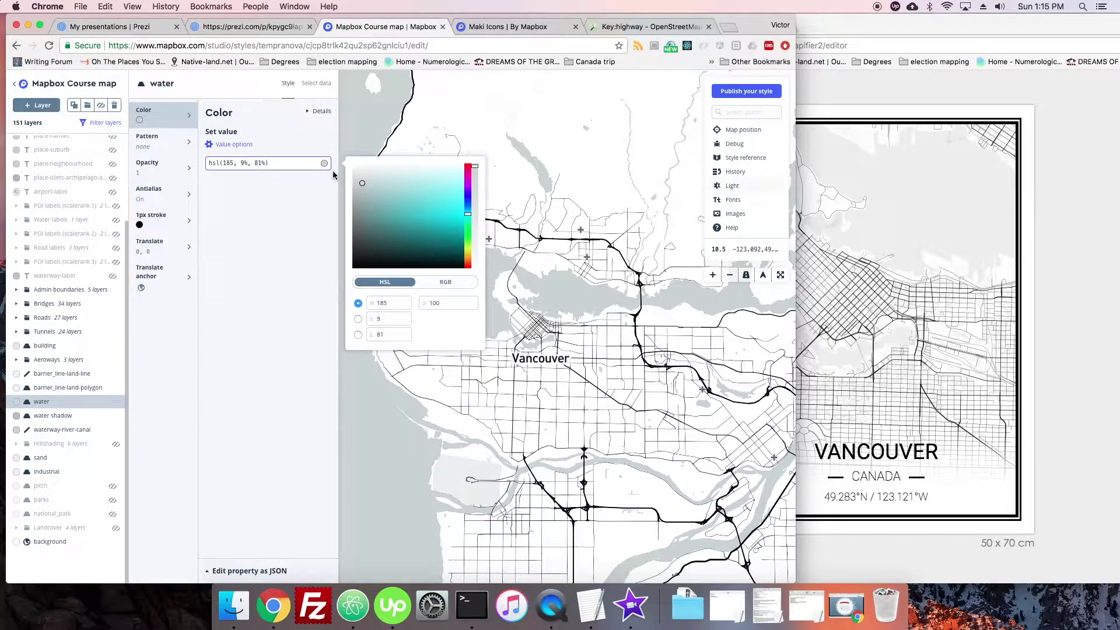
left_click(376, 168)
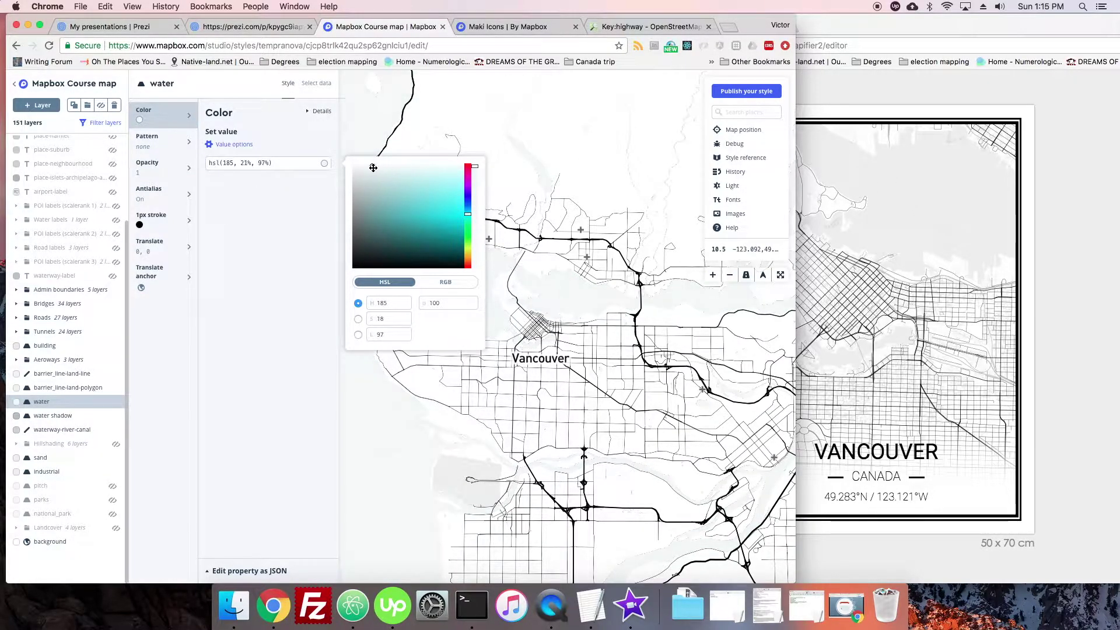
left_click_drag(373, 168, 370, 168)
left_click_drag(360, 172, 371, 171)
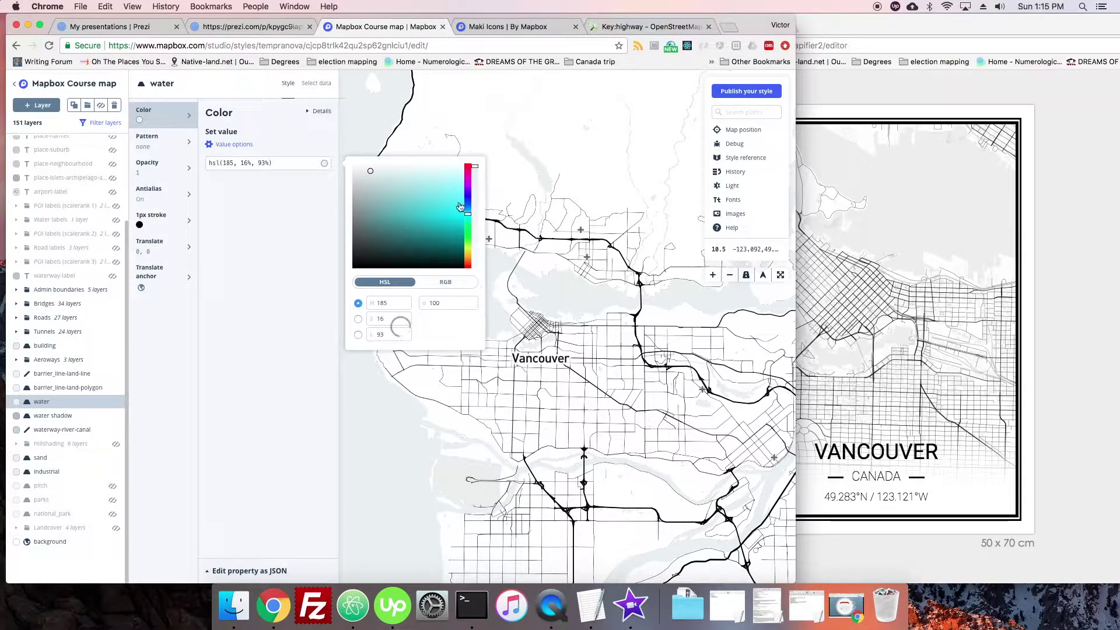
left_click(623, 26)
Search 'hex by image' and open the HTML Color Codes Colors From Image tool.
key("super+l")
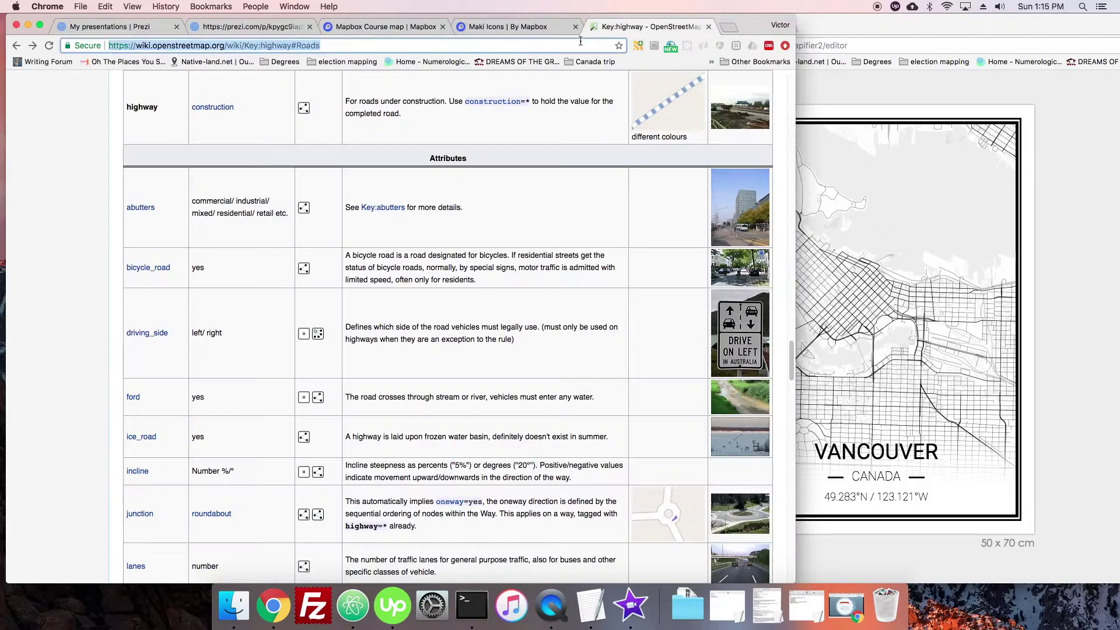
type("hex by image")
key("alt+Return")
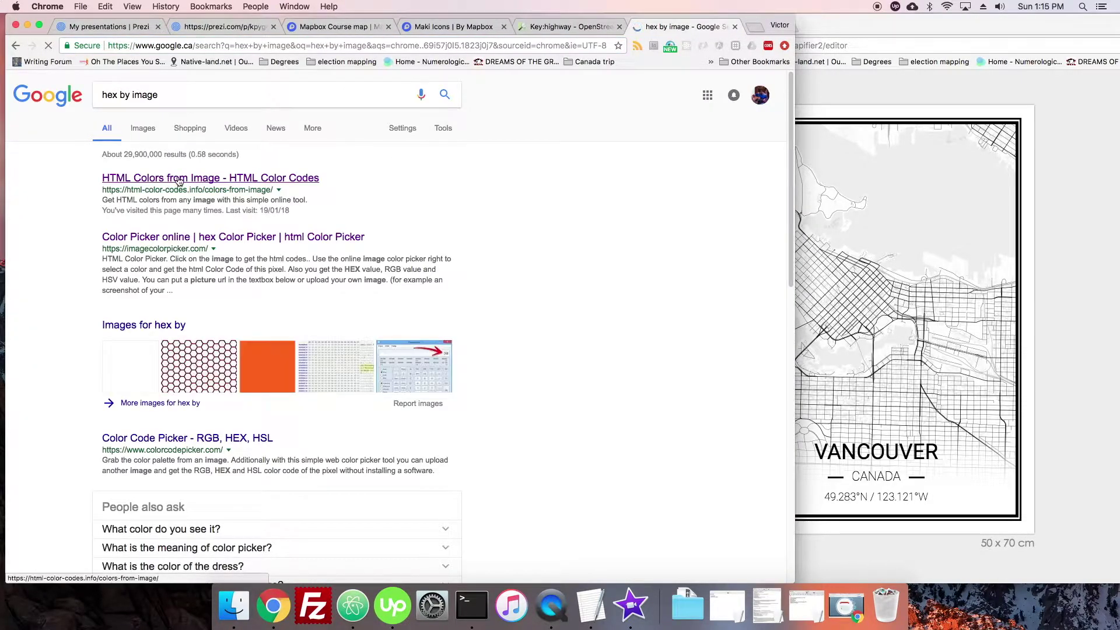
left_click(179, 181)
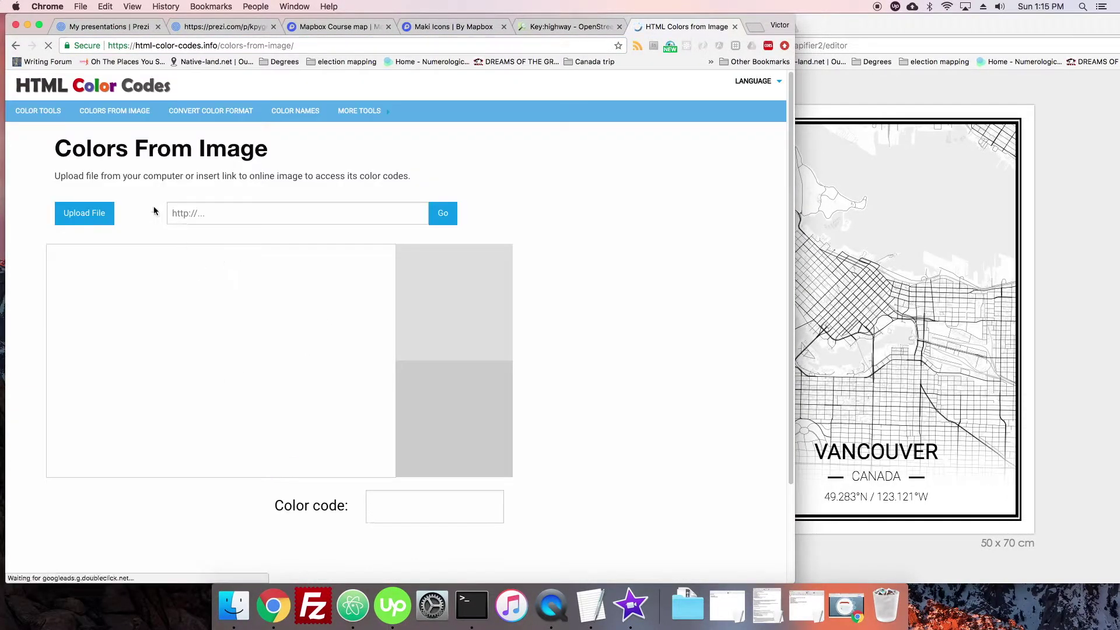
left_click(848, 252)
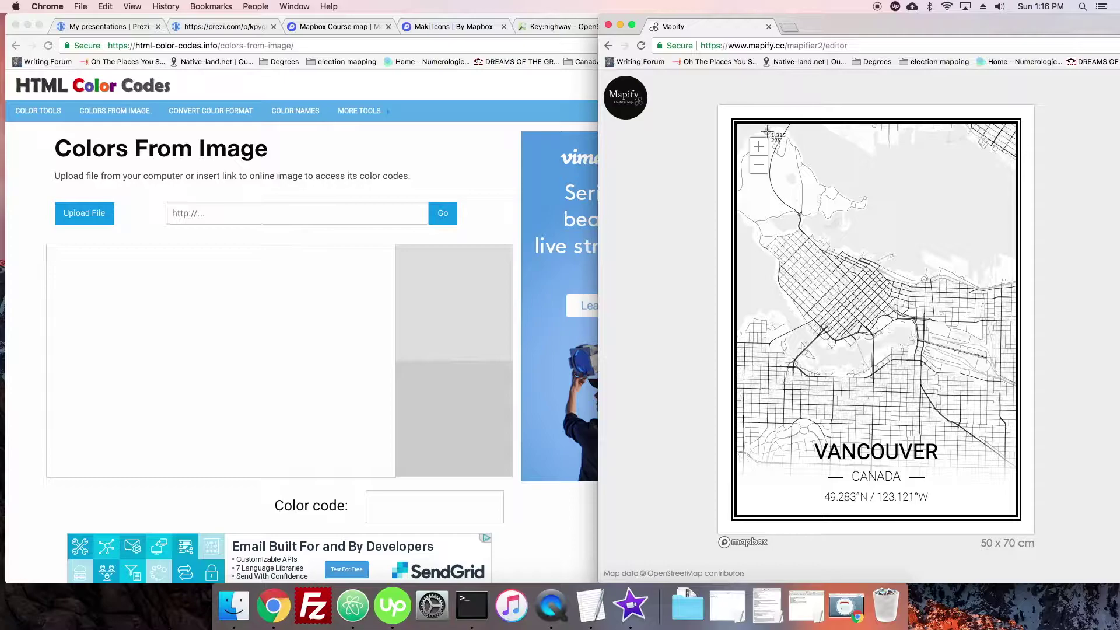
left_click(319, 264)
Upload the latest map screenshot and sample its water colour, #EDEDED.
left_click(84, 212)
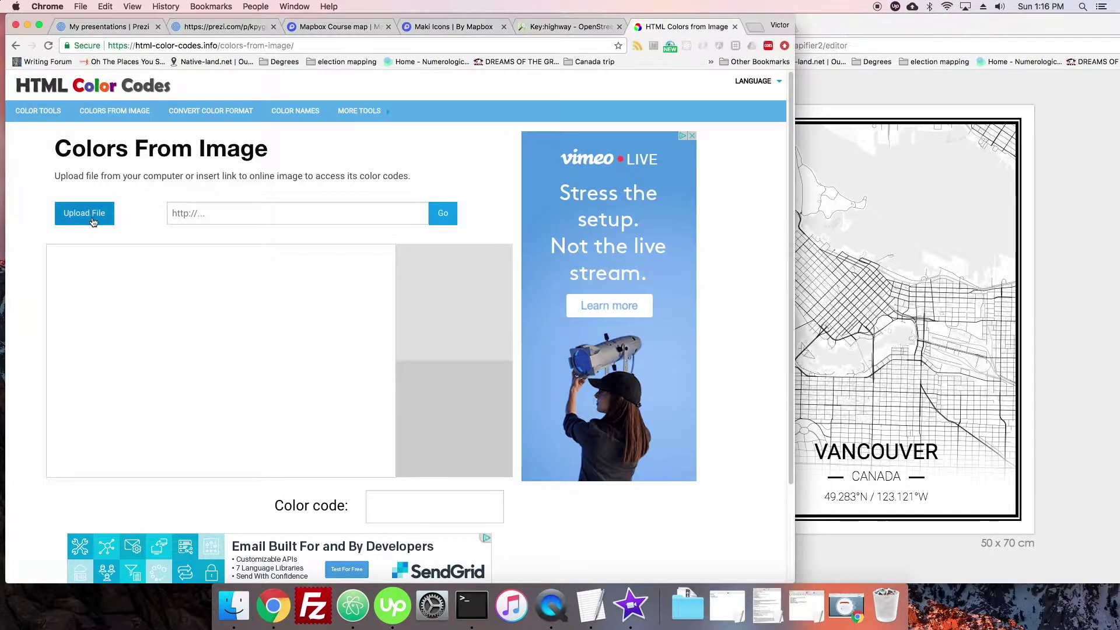
left_click(342, 224)
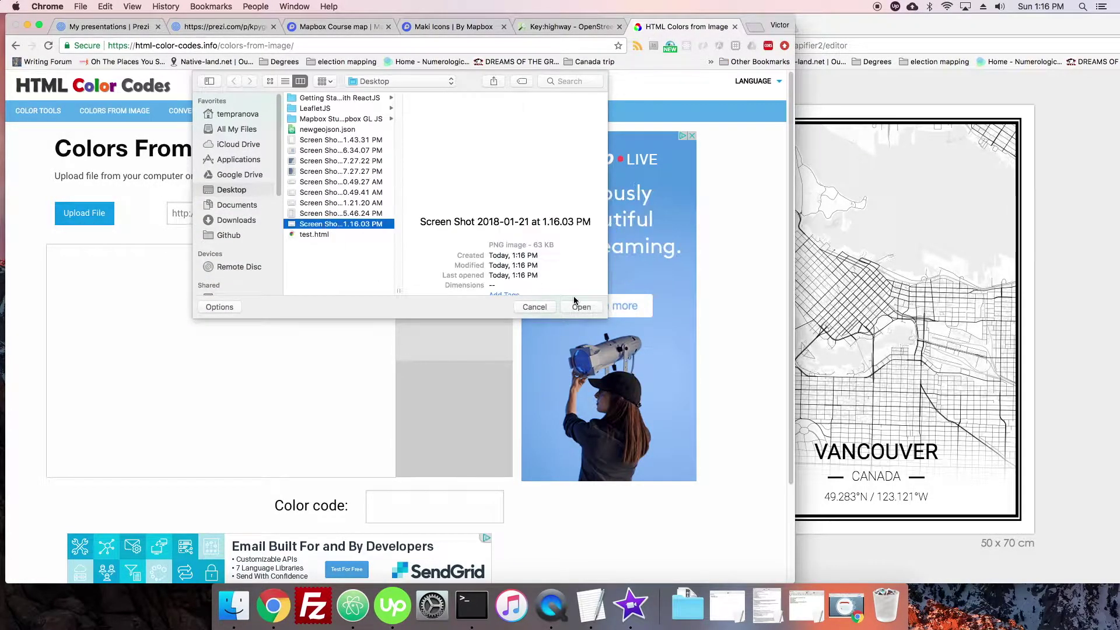
left_click(579, 307)
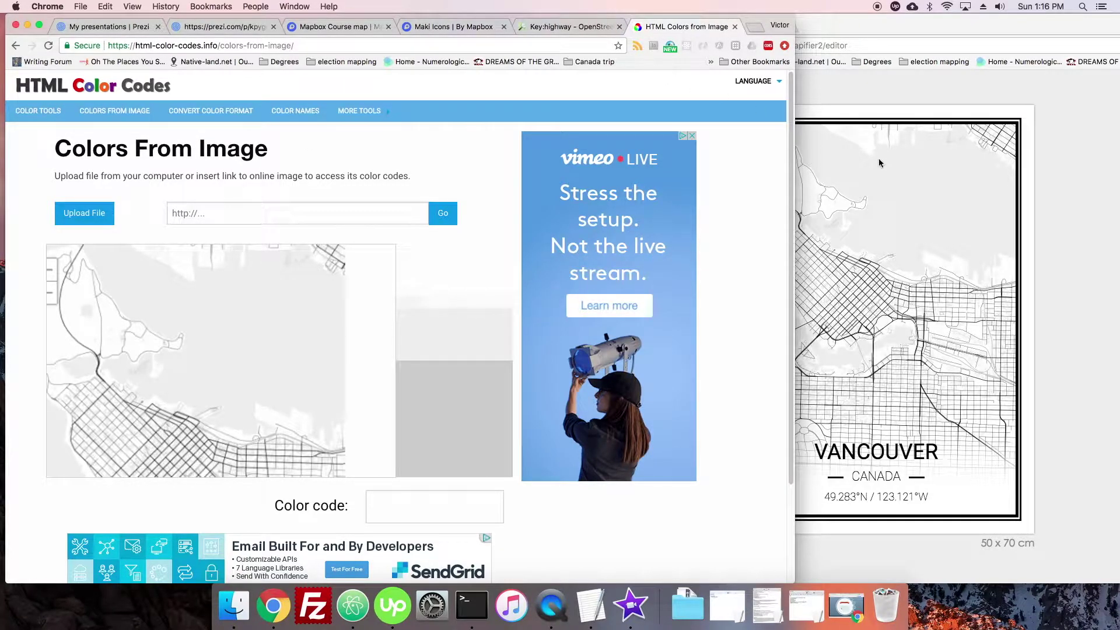
left_click(298, 283)
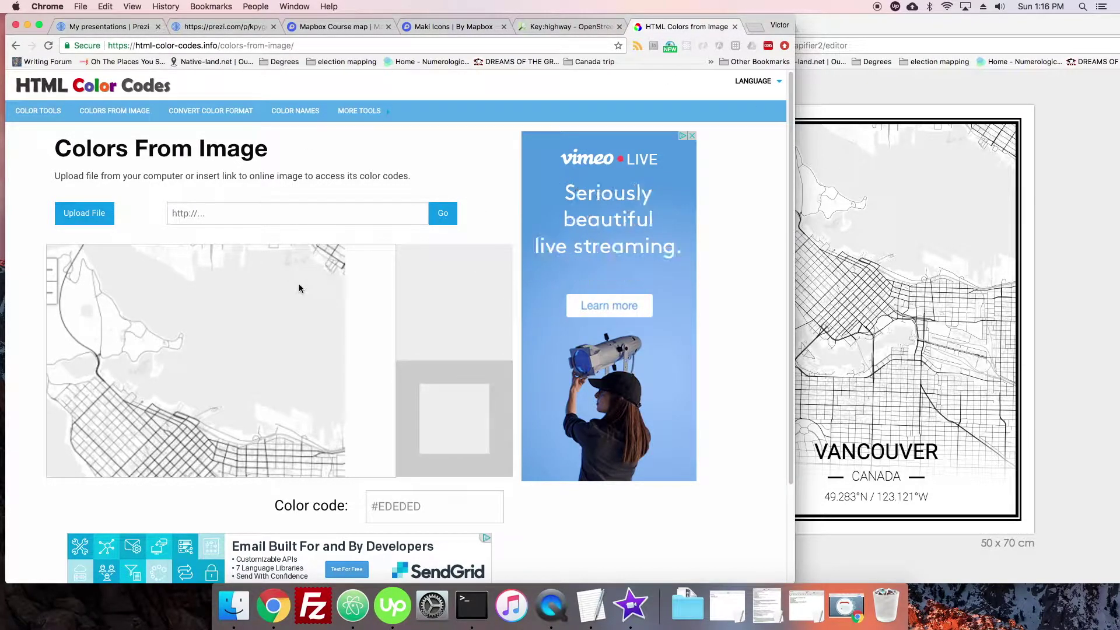
double_click(419, 502)
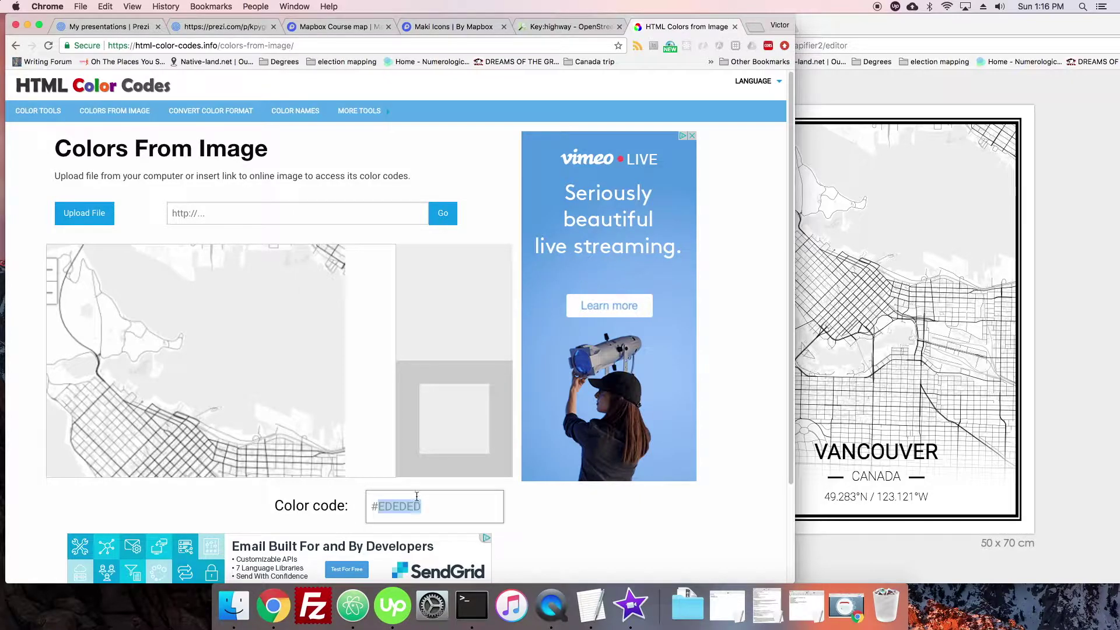
left_click(452, 27)
Replace the water layer's hsl colour value with the pasted #EDEDED.
left_click(359, 27)
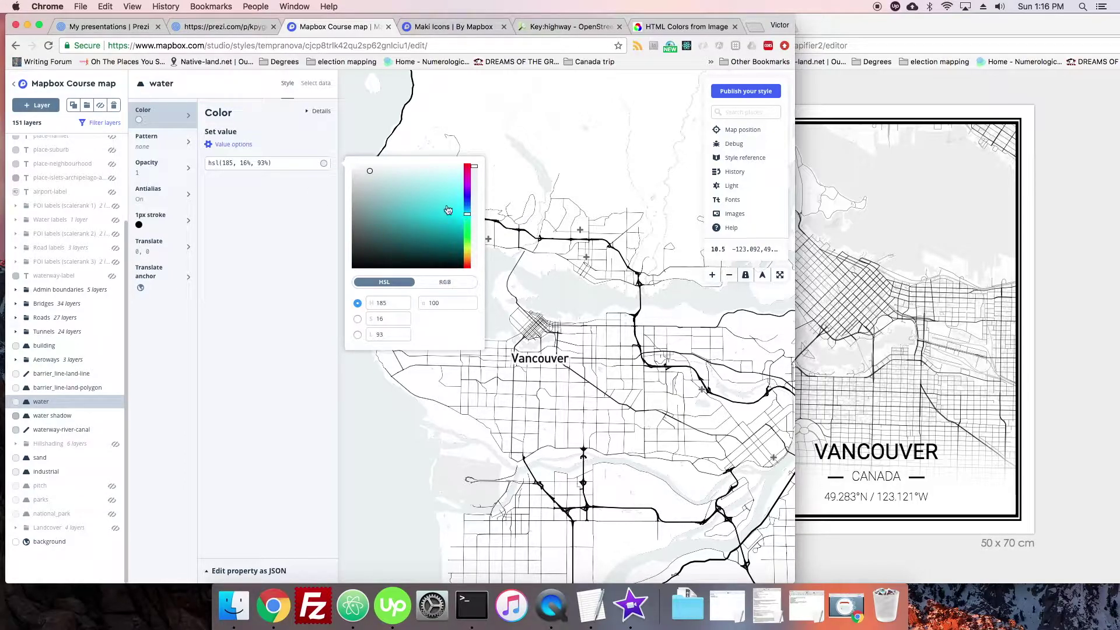
left_click(408, 285)
left_click(431, 283)
left_click(449, 282)
left_click(403, 285)
left_click(404, 285)
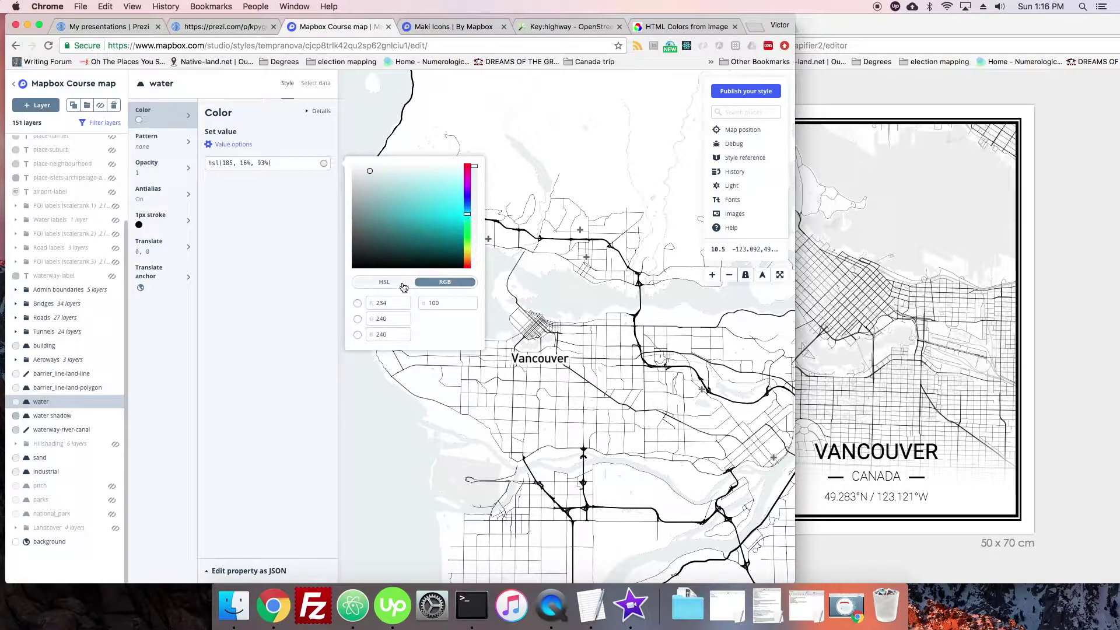
left_click(403, 286)
left_click(277, 168)
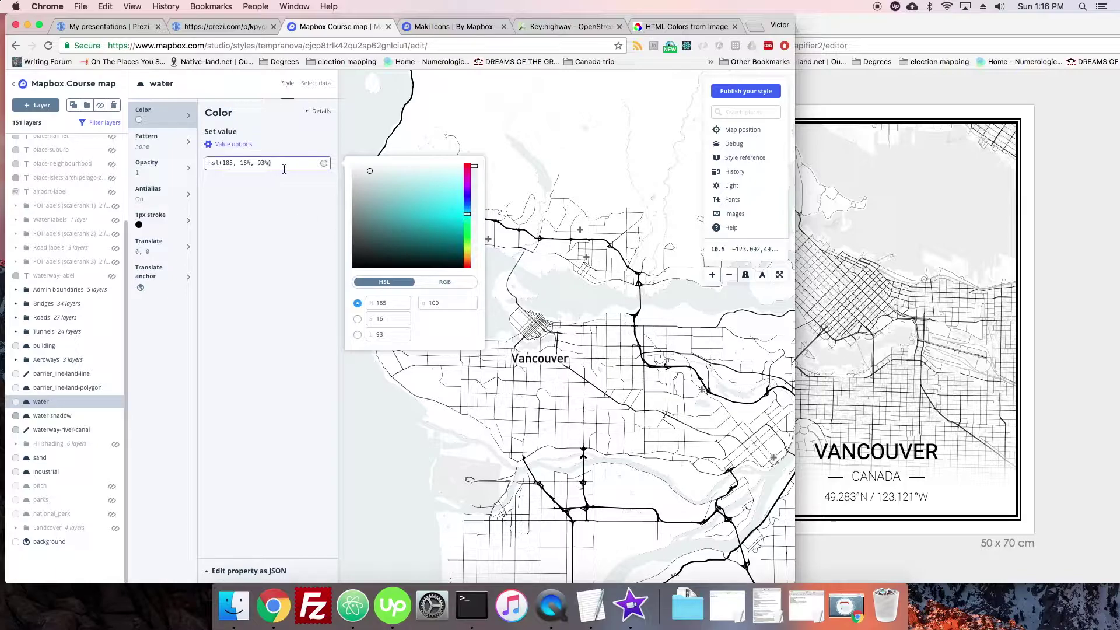
left_click_drag(270, 164, 205, 164)
key("BackSpace")
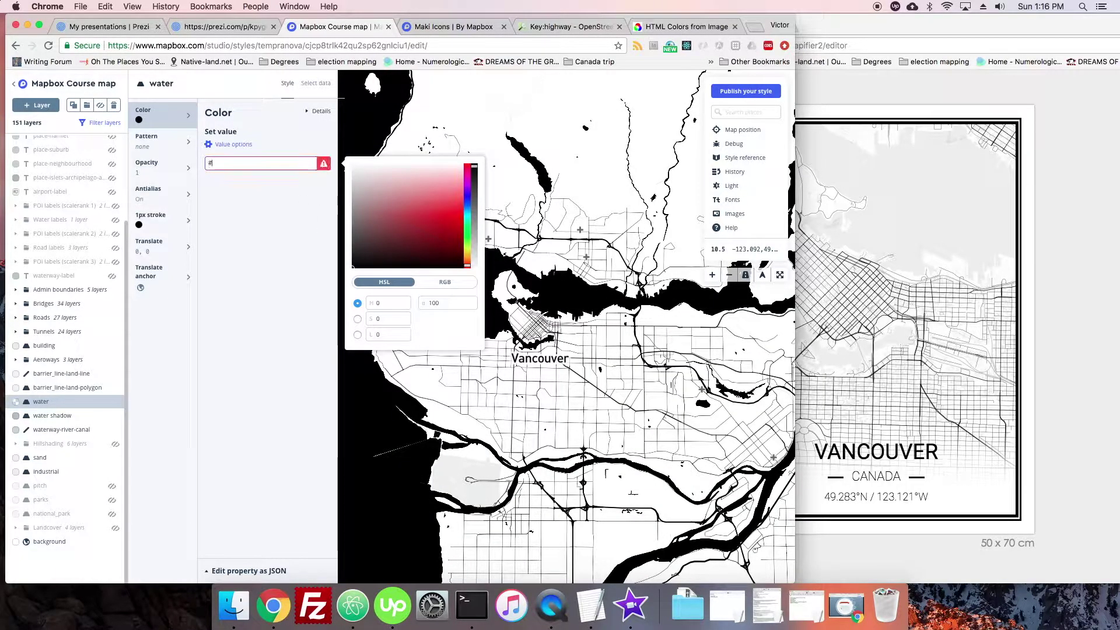
type("#EDEDED")
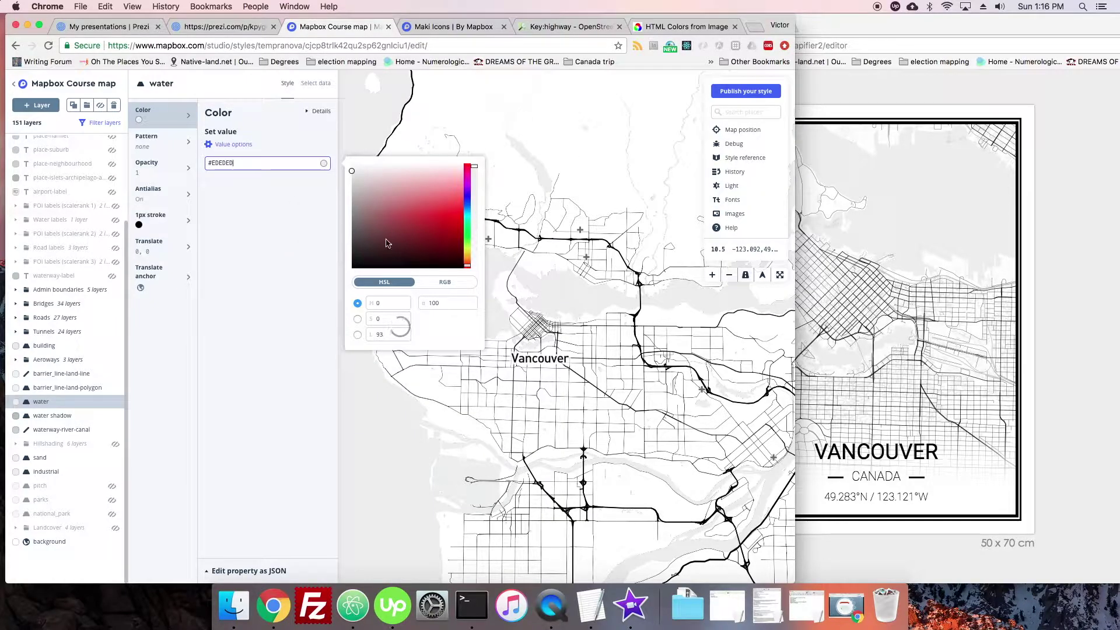
left_click(252, 292)
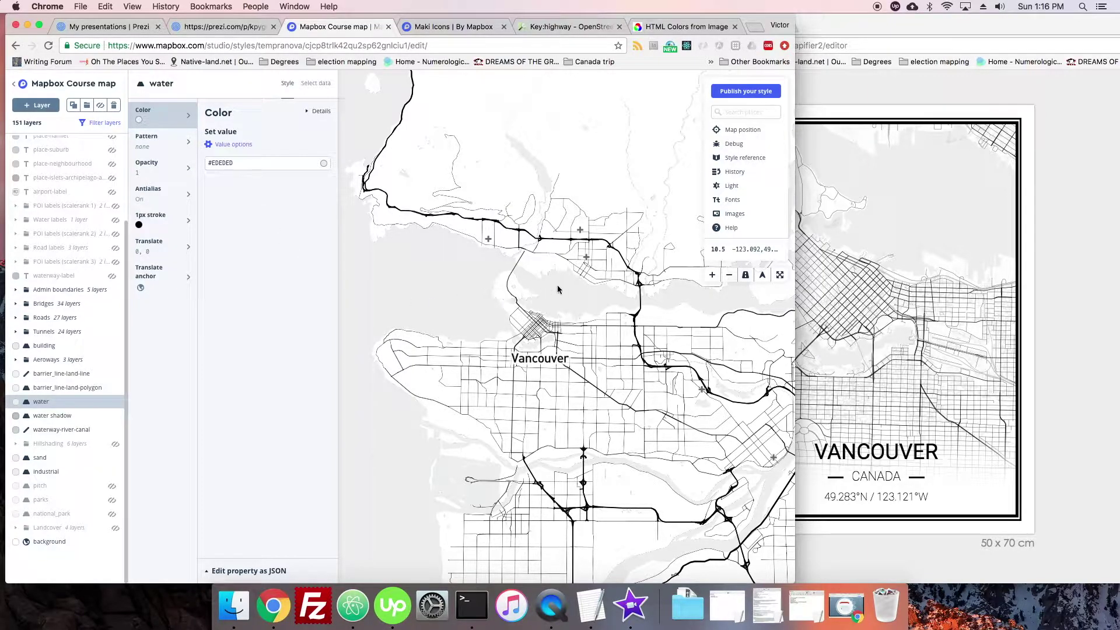
Review the water layer's #EDEDED colour and 1px stroke, then select the water shadow layer.
scroll(528, 303, "up", 3)
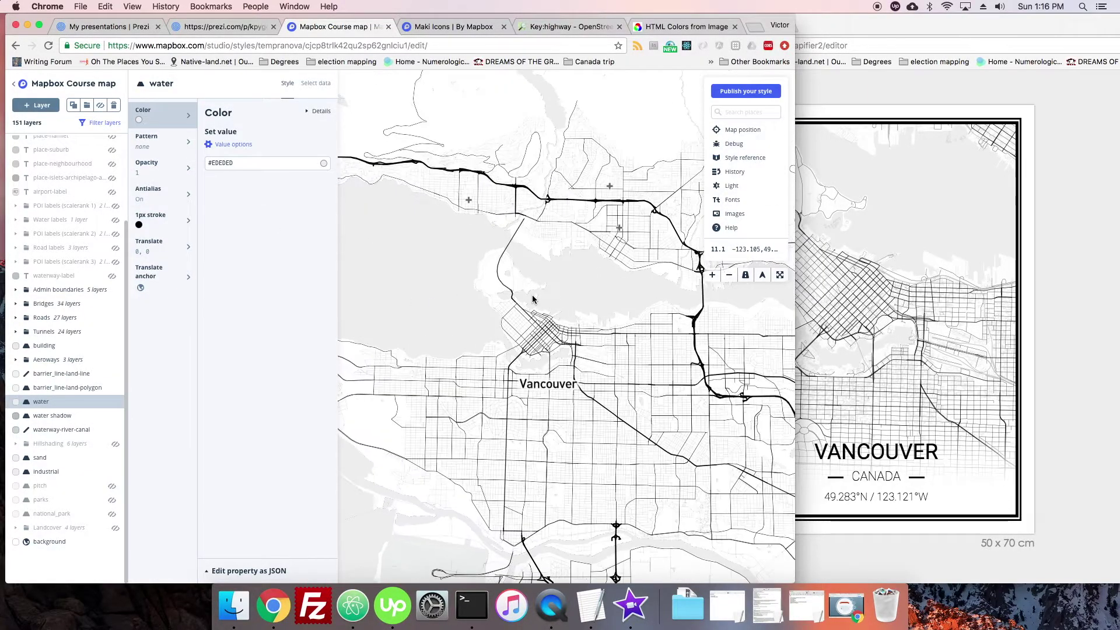
scroll(538, 262, "down", 1)
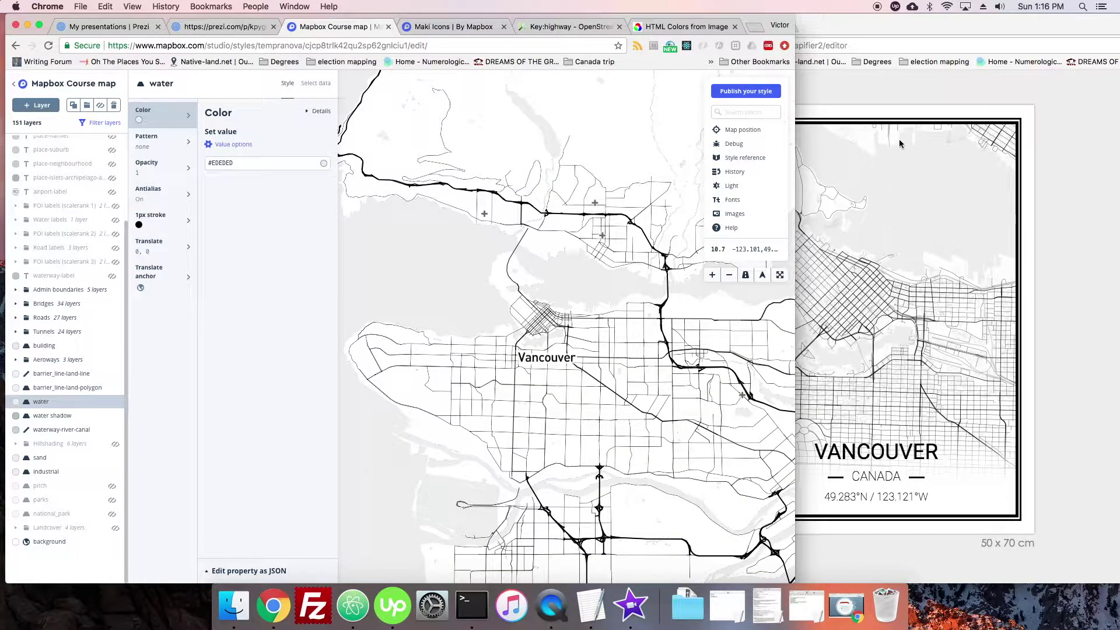
left_click(146, 221)
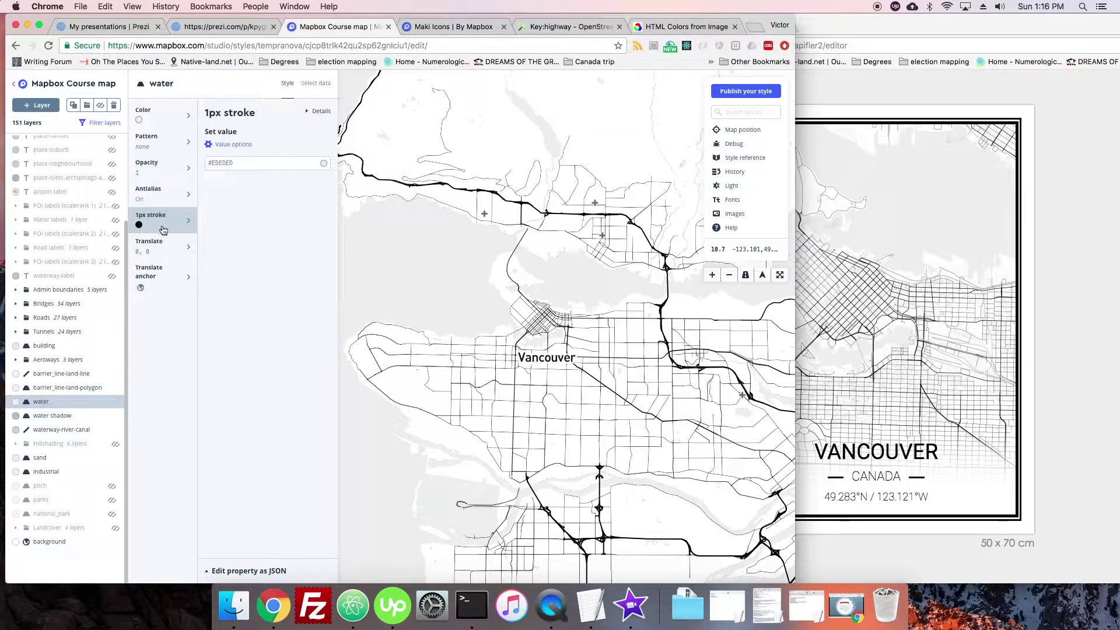
left_click(233, 163)
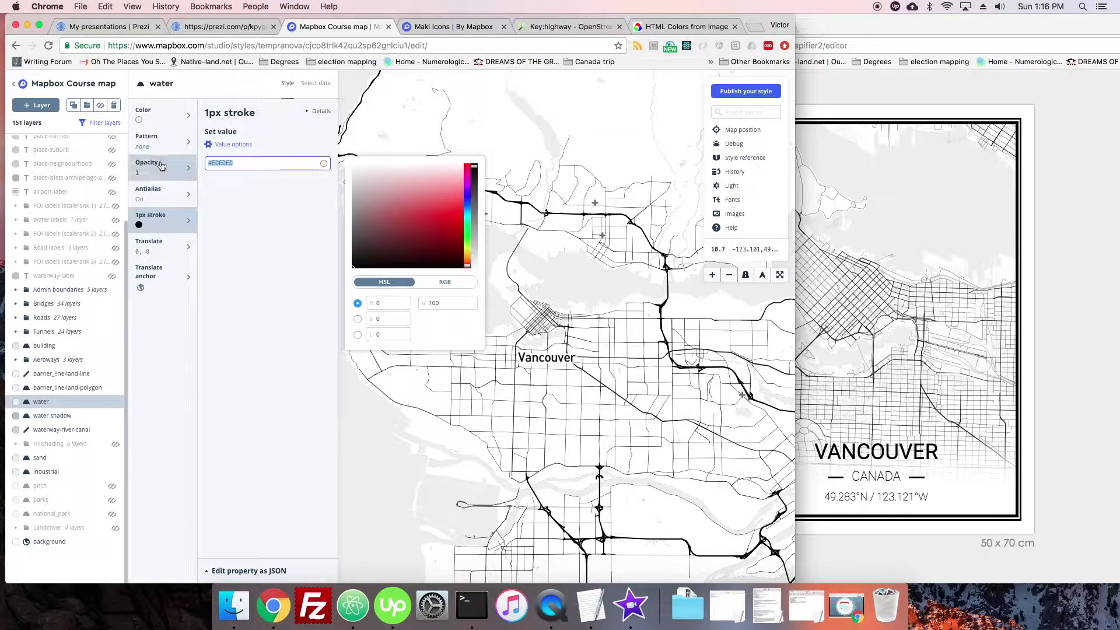
left_click(142, 121)
left_click(163, 216)
left_click(146, 114)
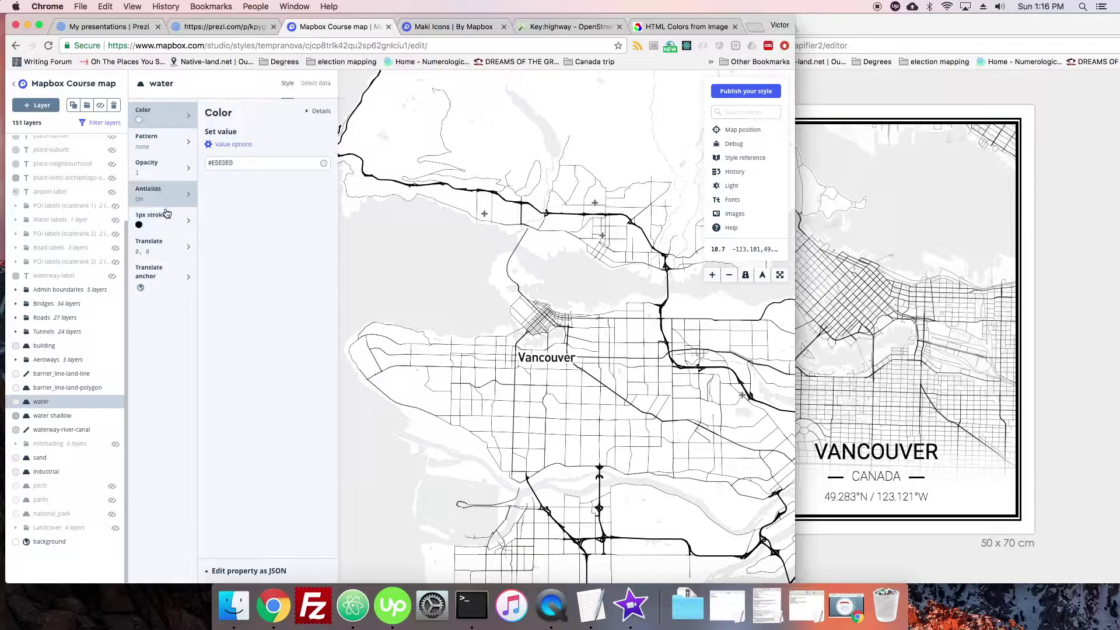
left_click(177, 217)
left_click(108, 415)
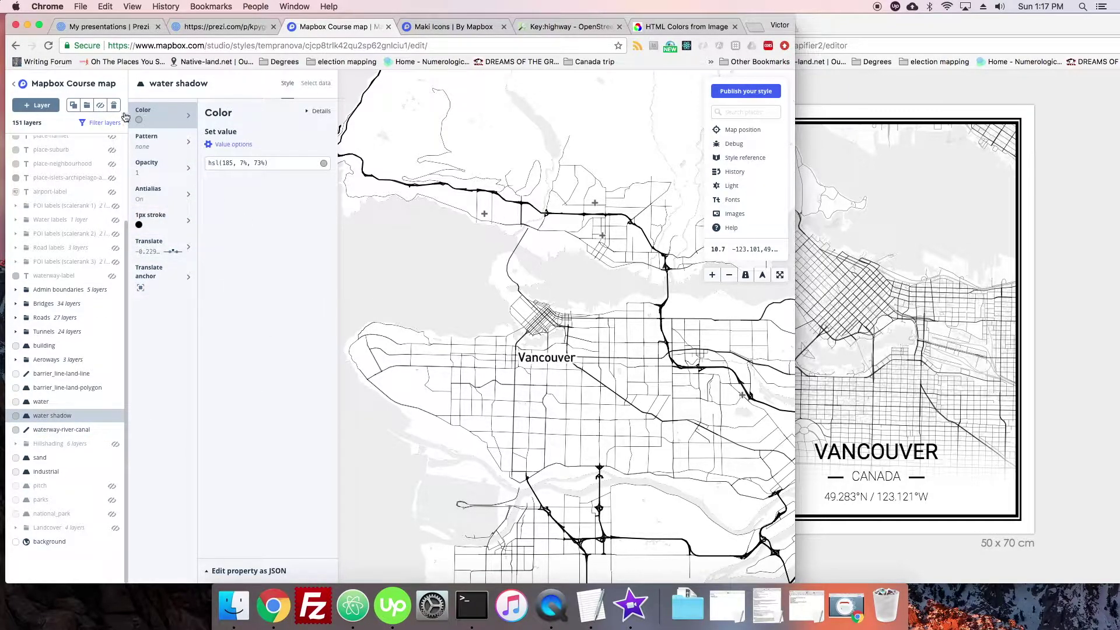
Hide the water shadow layer and check the map over downtown Vancouver.
left_click(103, 107)
left_click(103, 107)
left_click(103, 108)
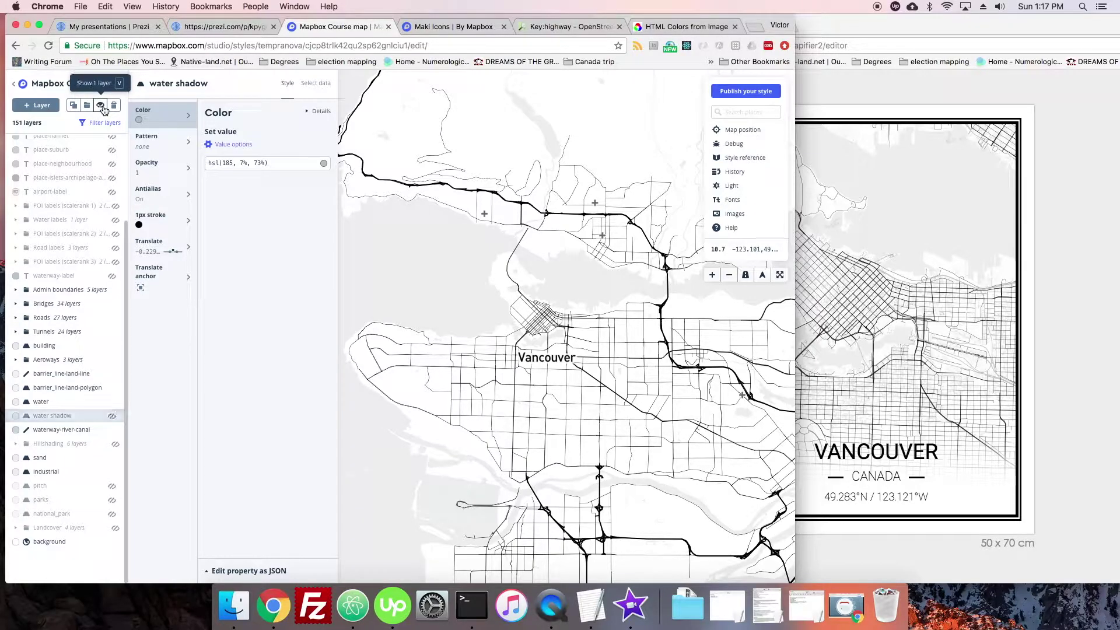
scroll(556, 265, "up", 5)
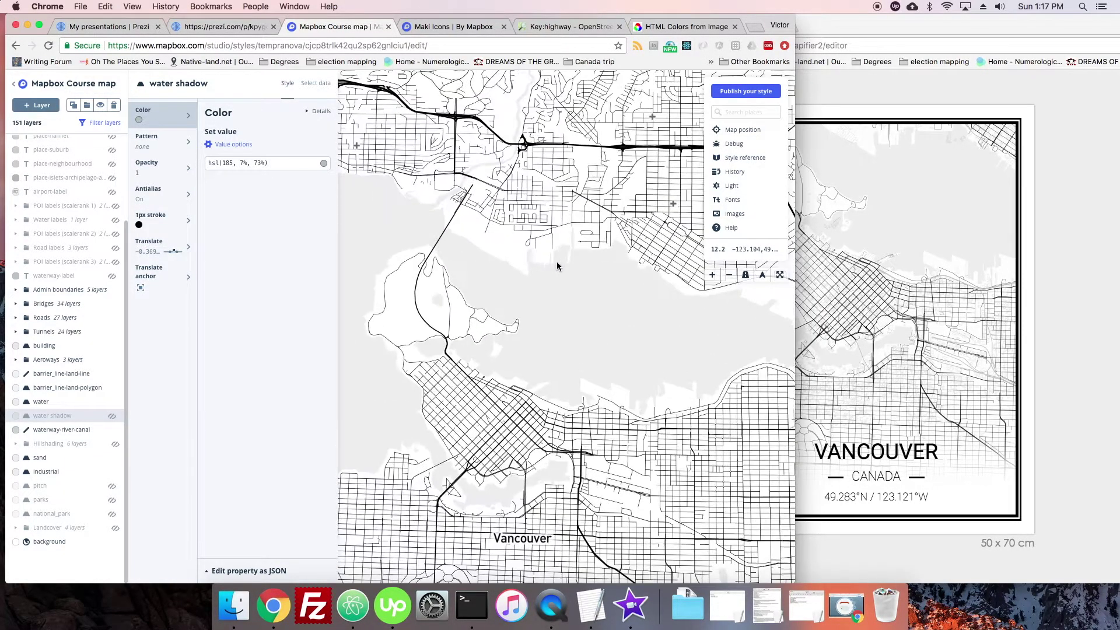
scroll(556, 265, "down", 1)
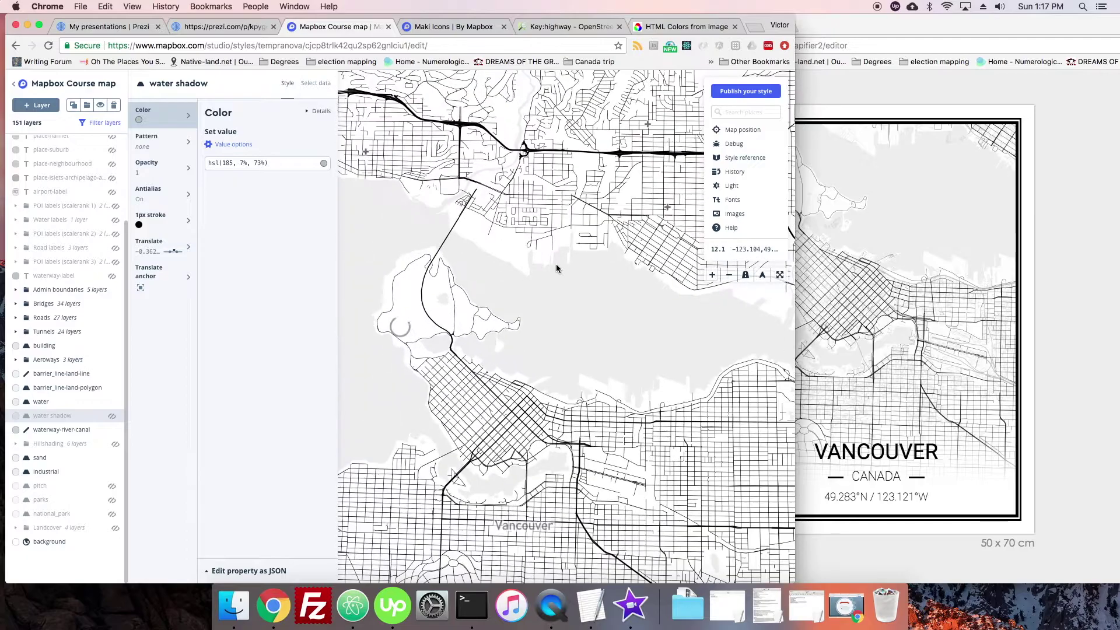
scroll(556, 268, "down", 2)
left_click_drag(557, 292, 607, 252)
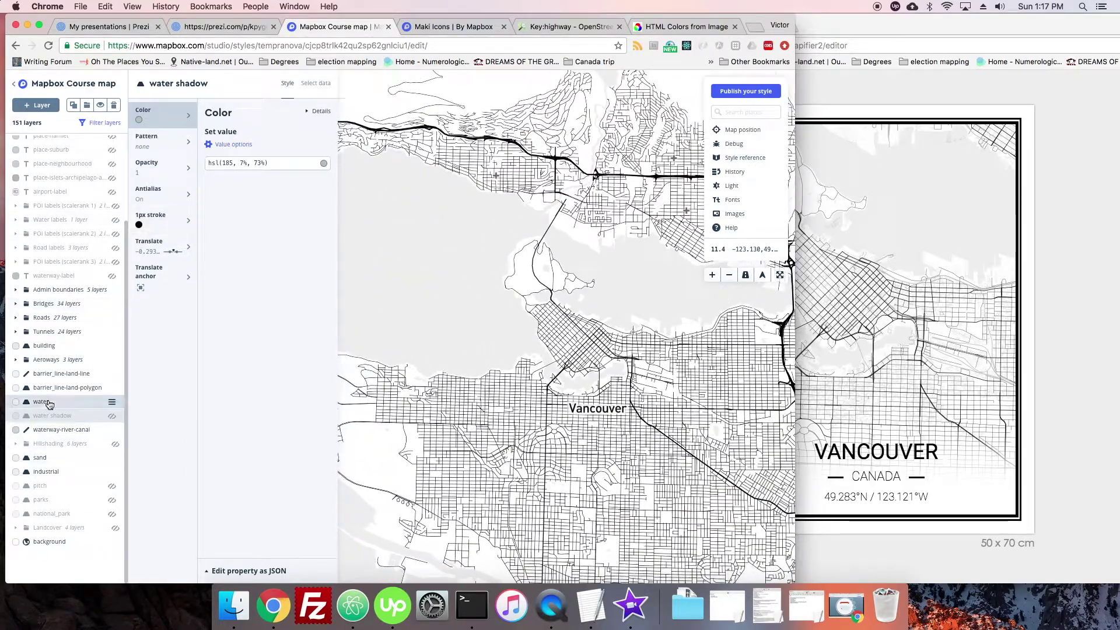
Bring up the water layer's settings and view Vancouver's waterfront.
left_click(50, 404)
scroll(485, 309, "down", 5)
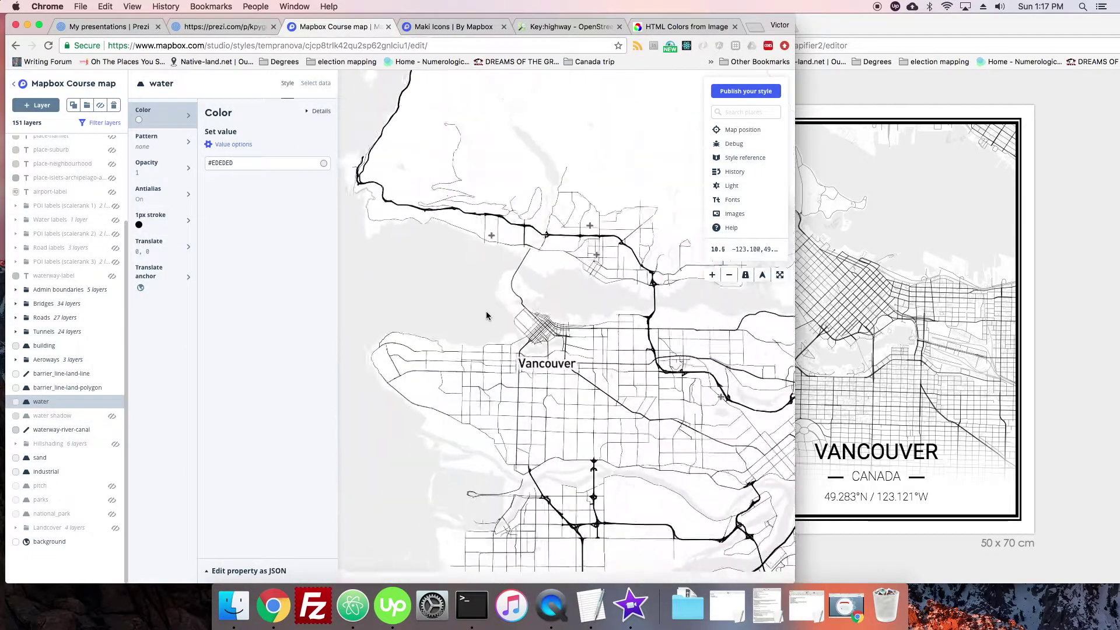
scroll(463, 296, "up", 5)
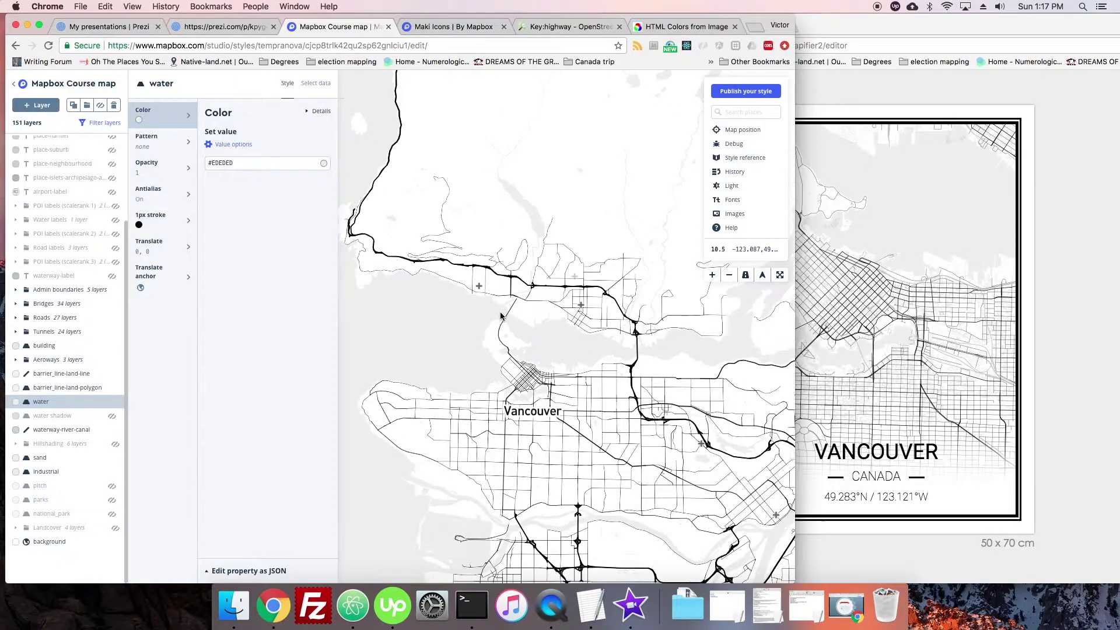
left_click_drag(565, 336, 498, 272)
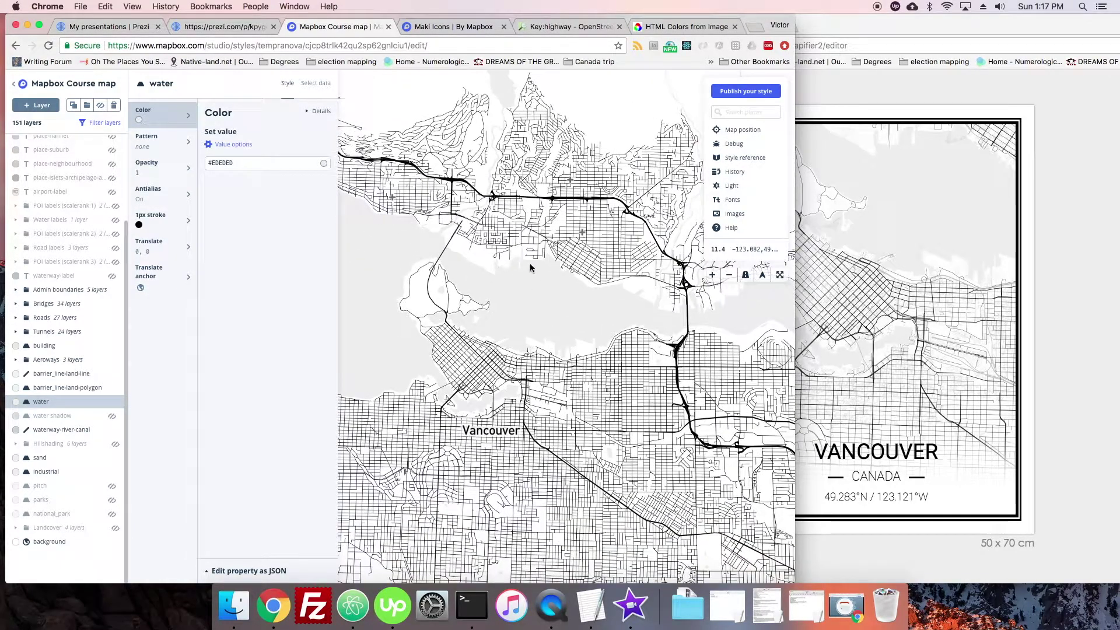
Give the water layer a campsite-15 triangle pattern after trying other icons.
left_click(168, 165)
left_click(152, 150)
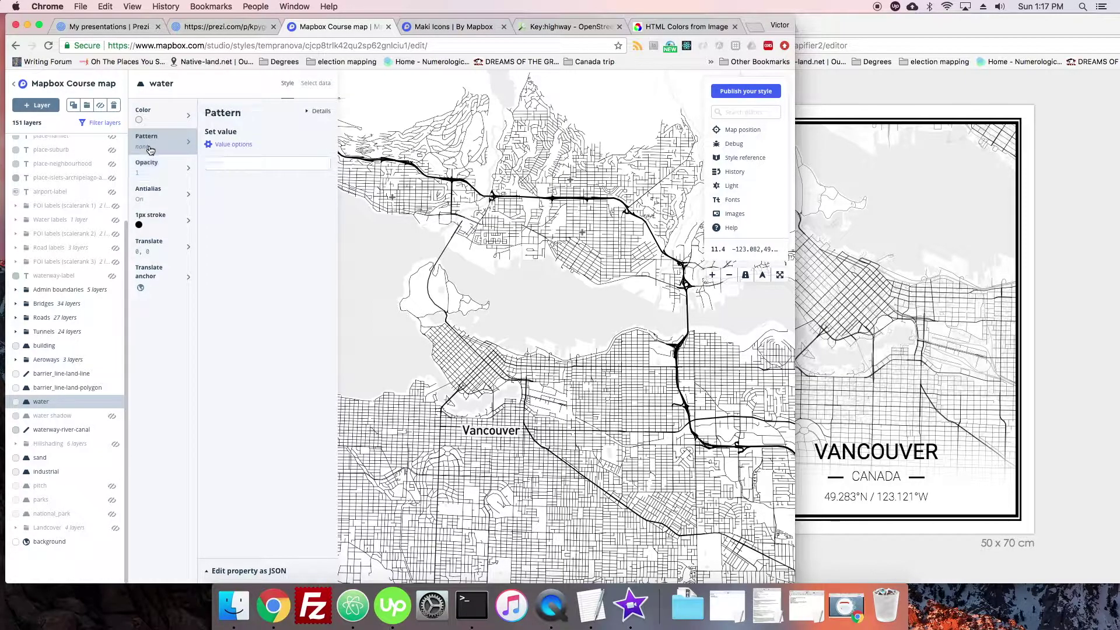
left_click(254, 165)
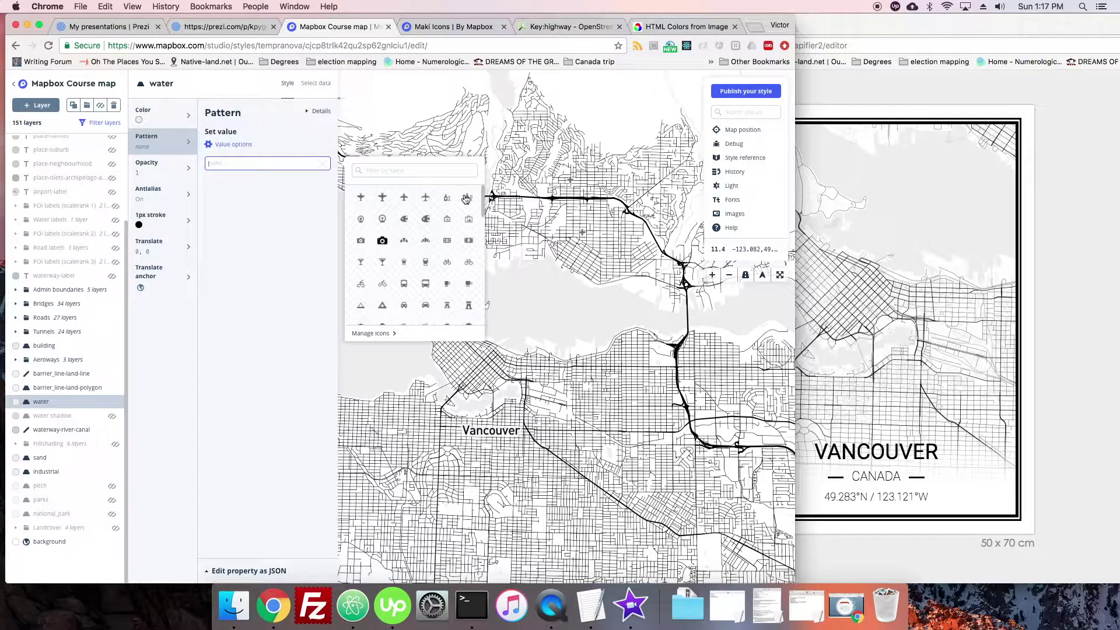
left_click_drag(484, 201, 483, 318)
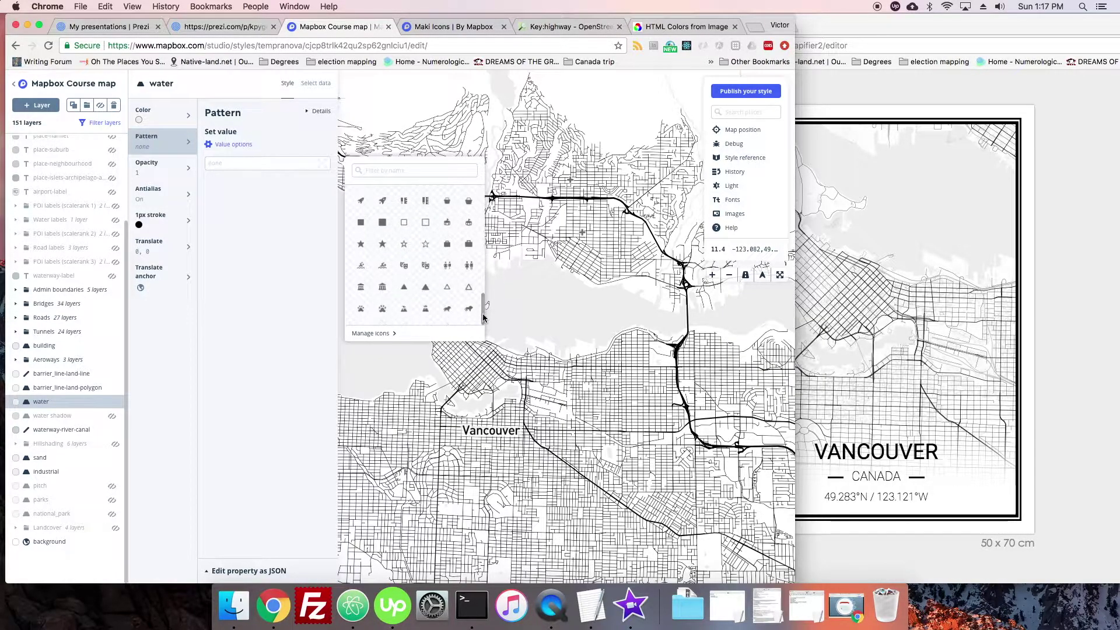
left_click(404, 222)
left_click_drag(537, 306, 567, 310)
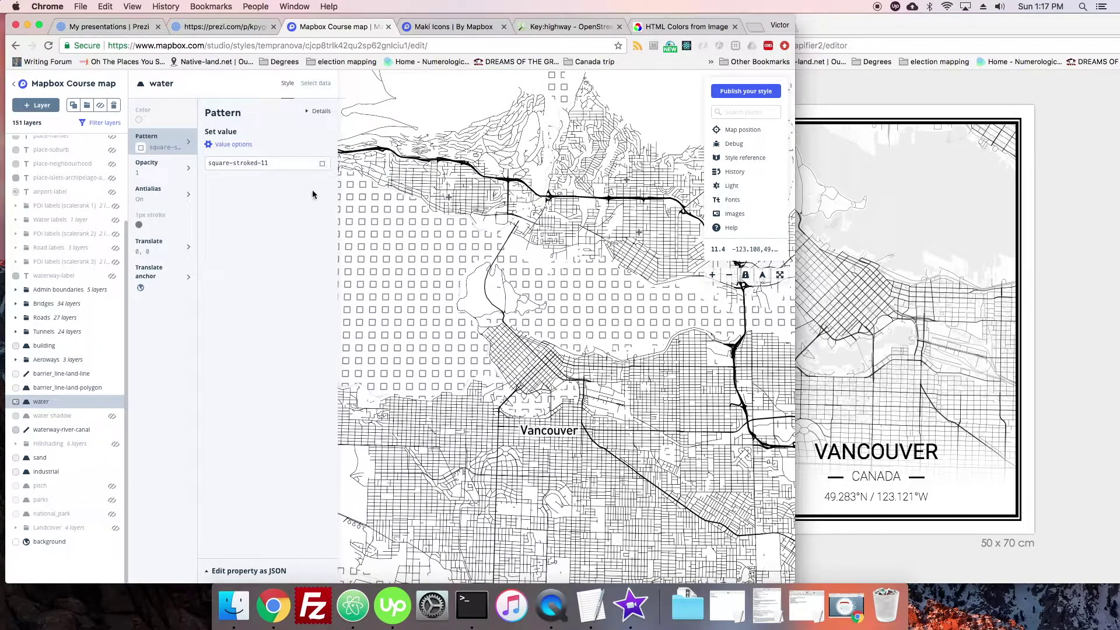
left_click(222, 166)
left_click(382, 240)
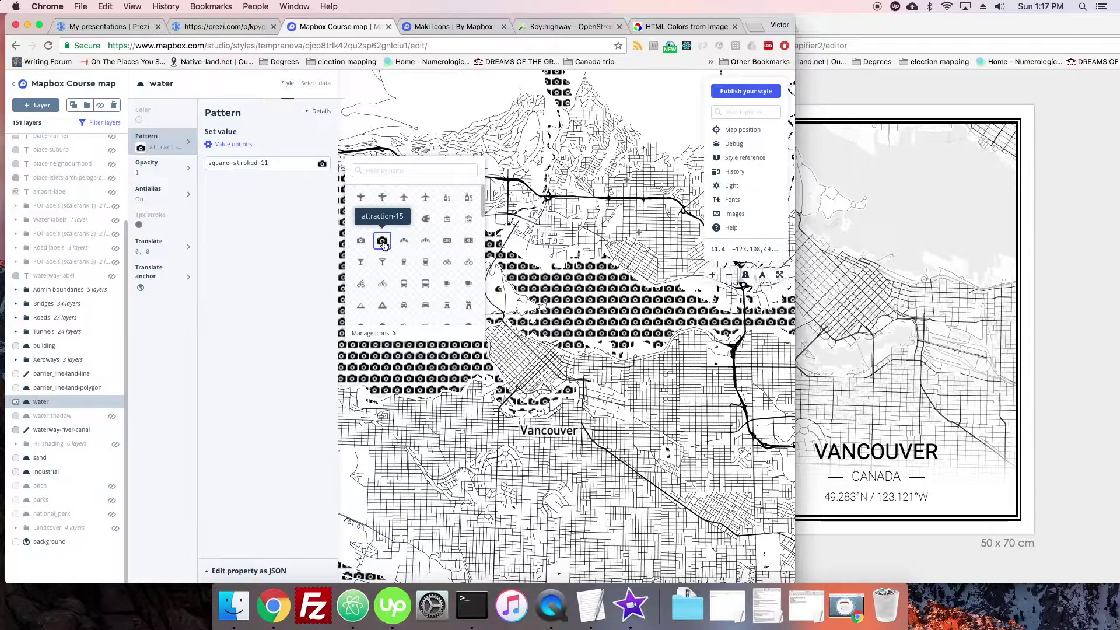
left_click(381, 306)
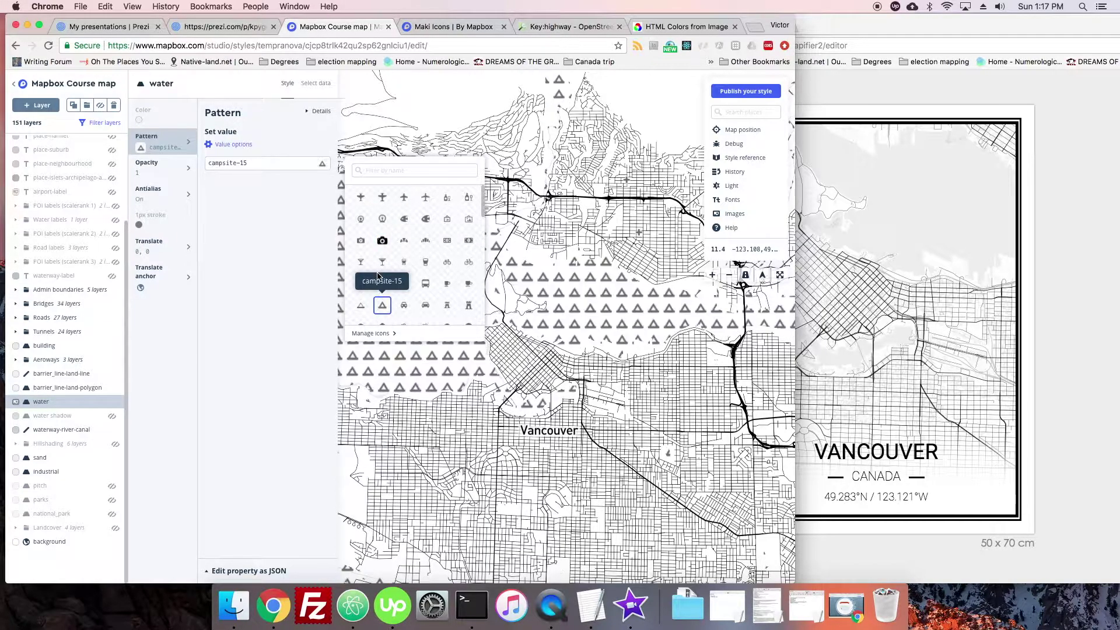
scroll(412, 275, "down", 5)
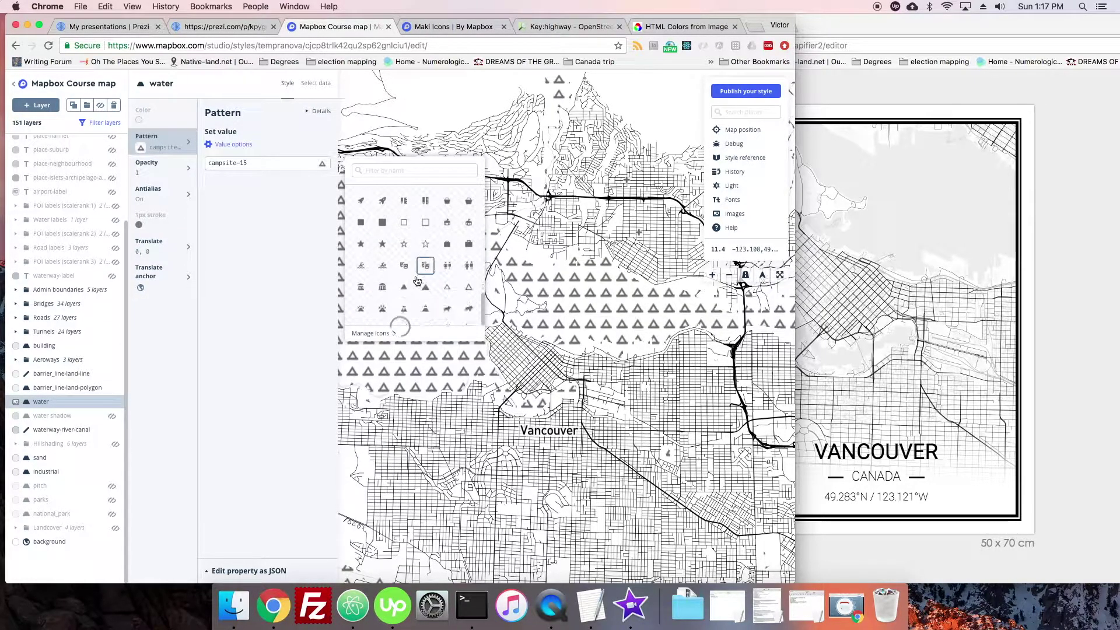
left_click(300, 270)
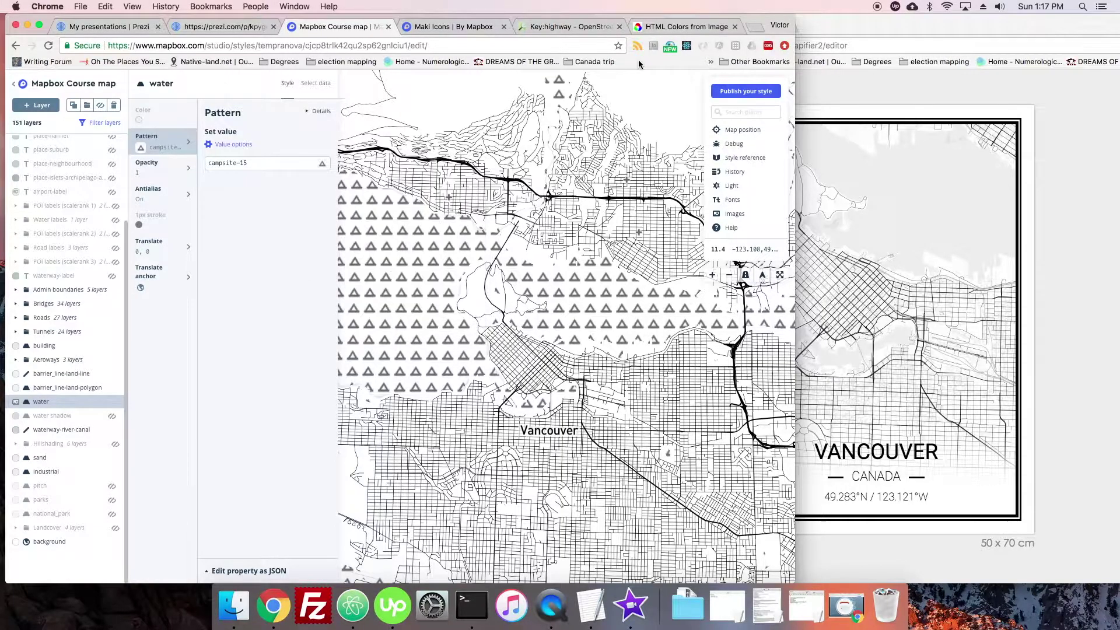
Search the web for 'svg txtures free' and open the Hero Patterns website.
left_click(663, 30)
key("super+l")
type("svg txtu")
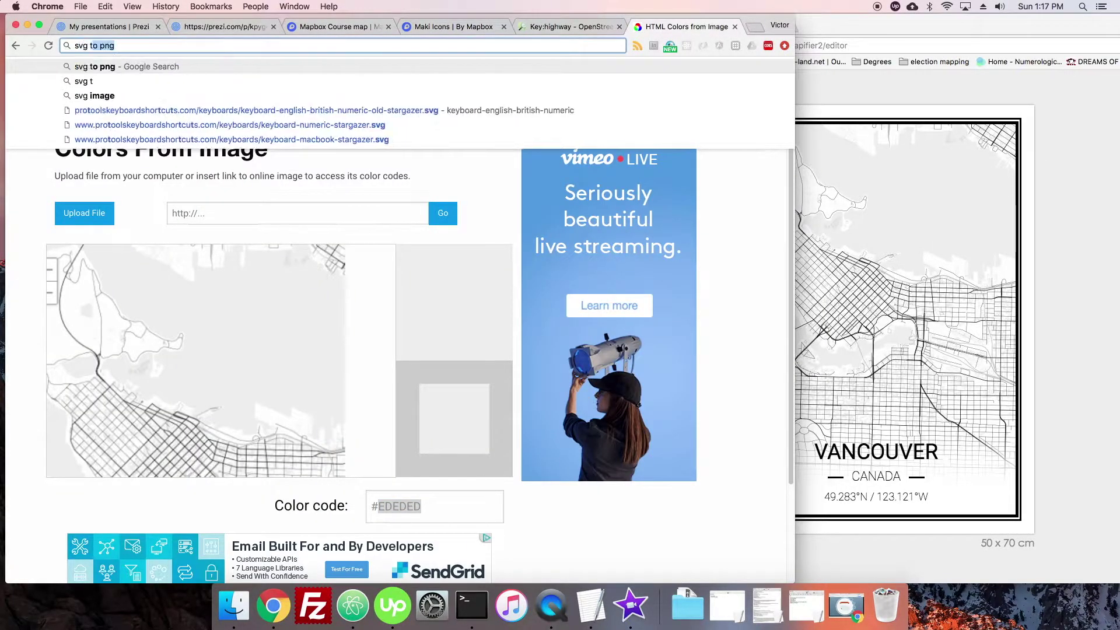
type("res free")
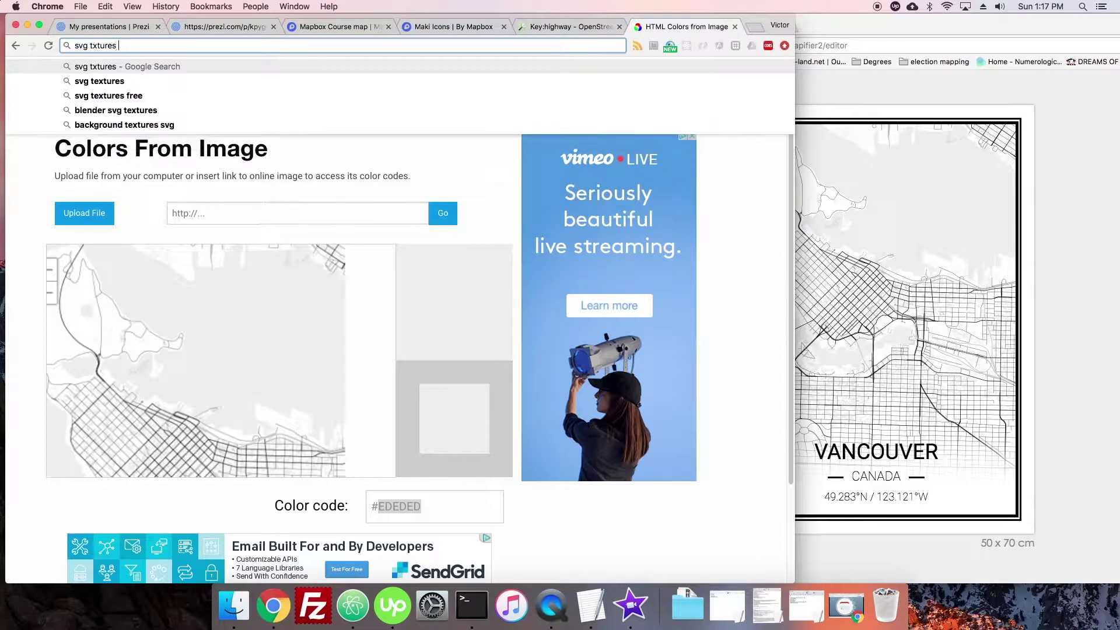
key("Return")
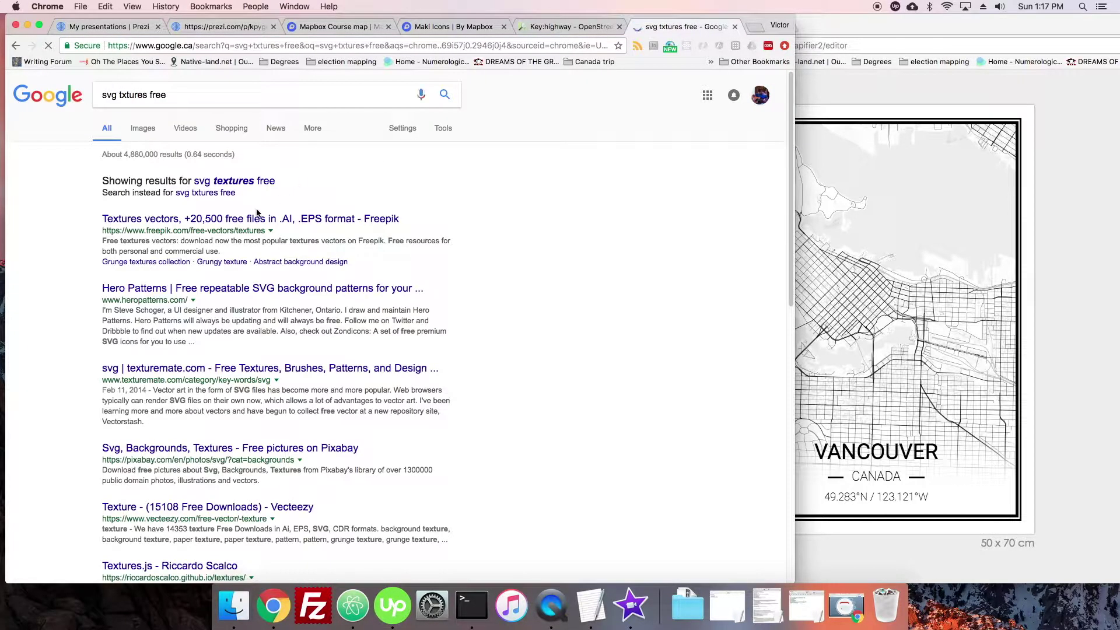
scroll(256, 237, "down", 2)
left_click(256, 235)
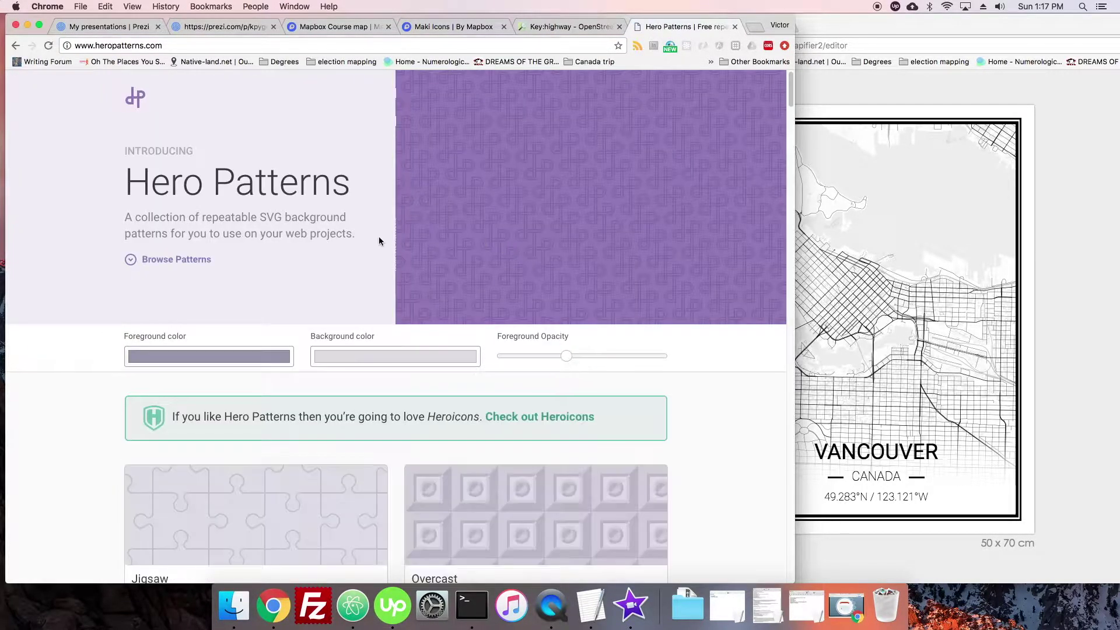
Download the Hero Patterns Texture as SVG and unzip it to texture.svg in Downloads.
scroll(378, 239, "down", 4)
scroll(377, 241, "down", 10)
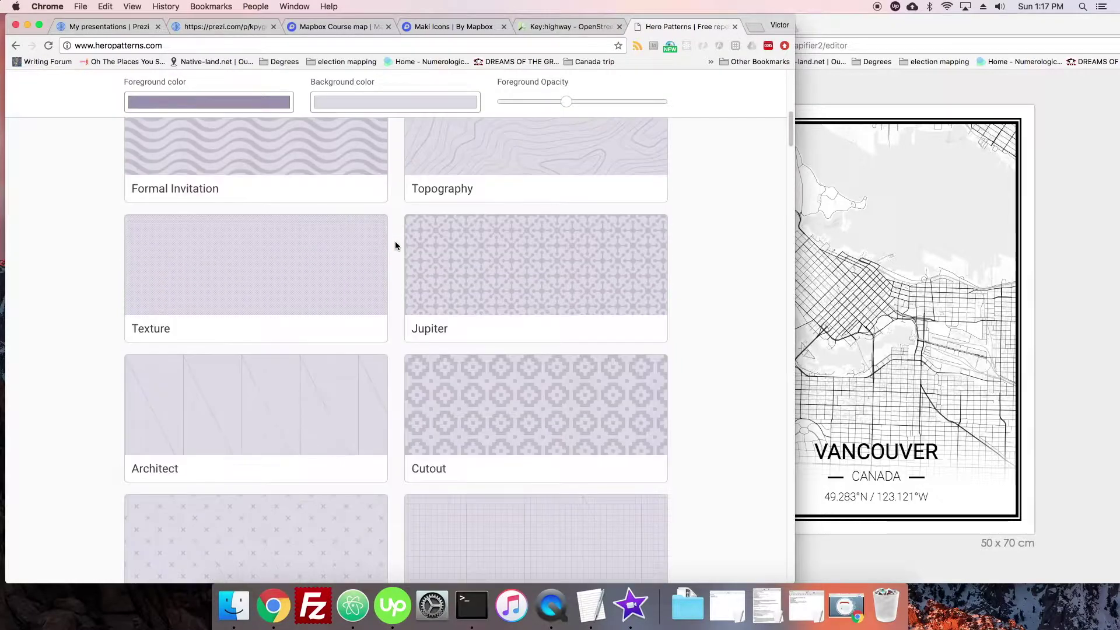
scroll(396, 242, "down", 2)
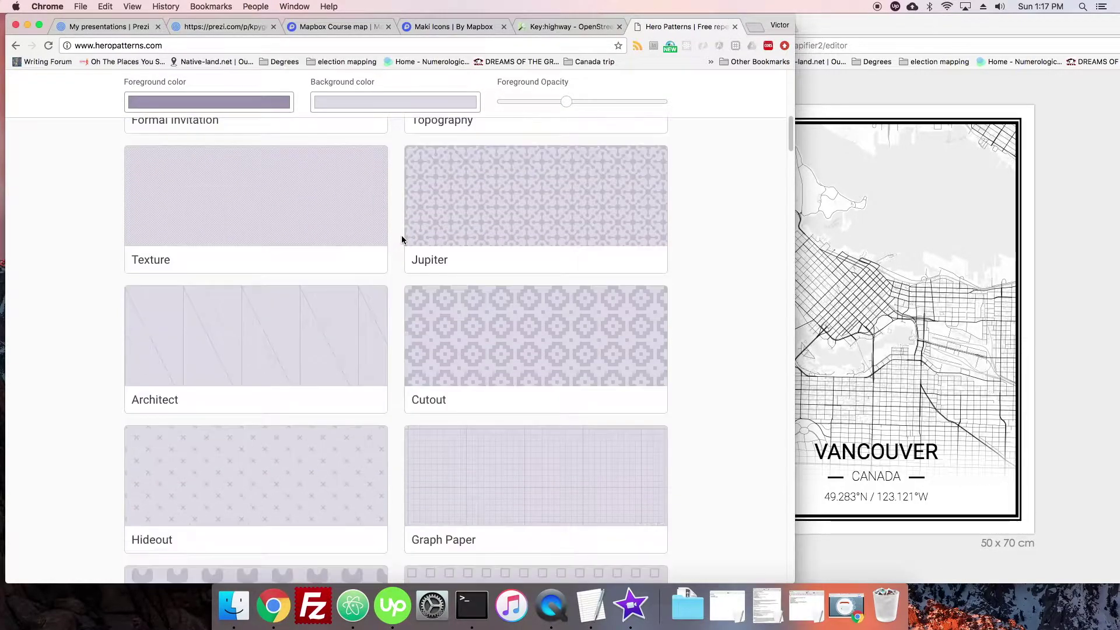
left_click(320, 209)
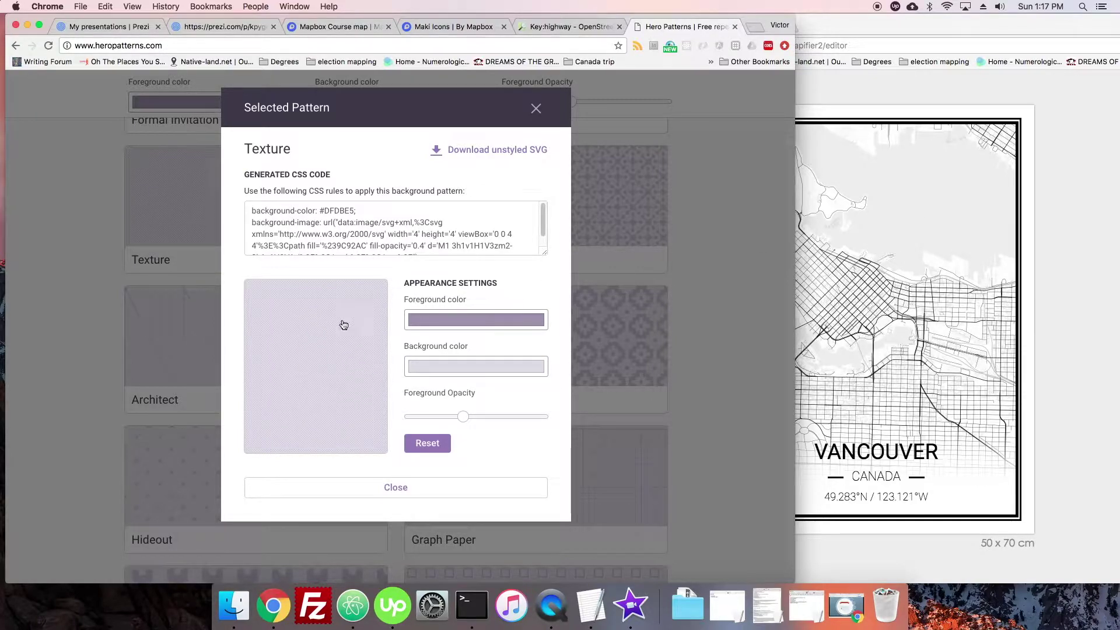
left_click(105, 181)
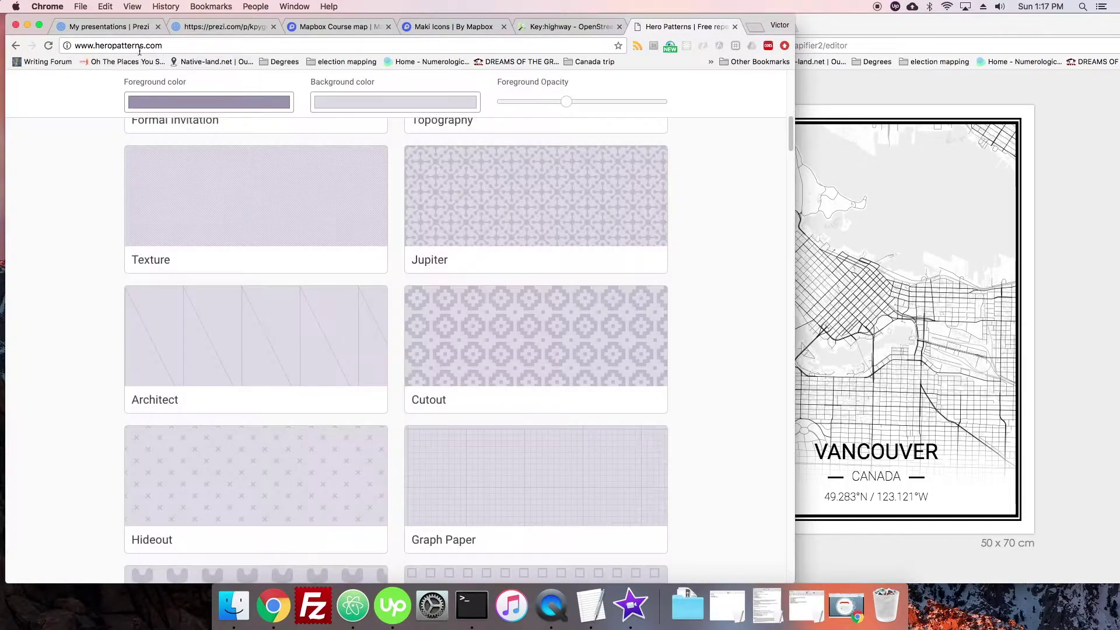
left_click(253, 210)
left_click(489, 149)
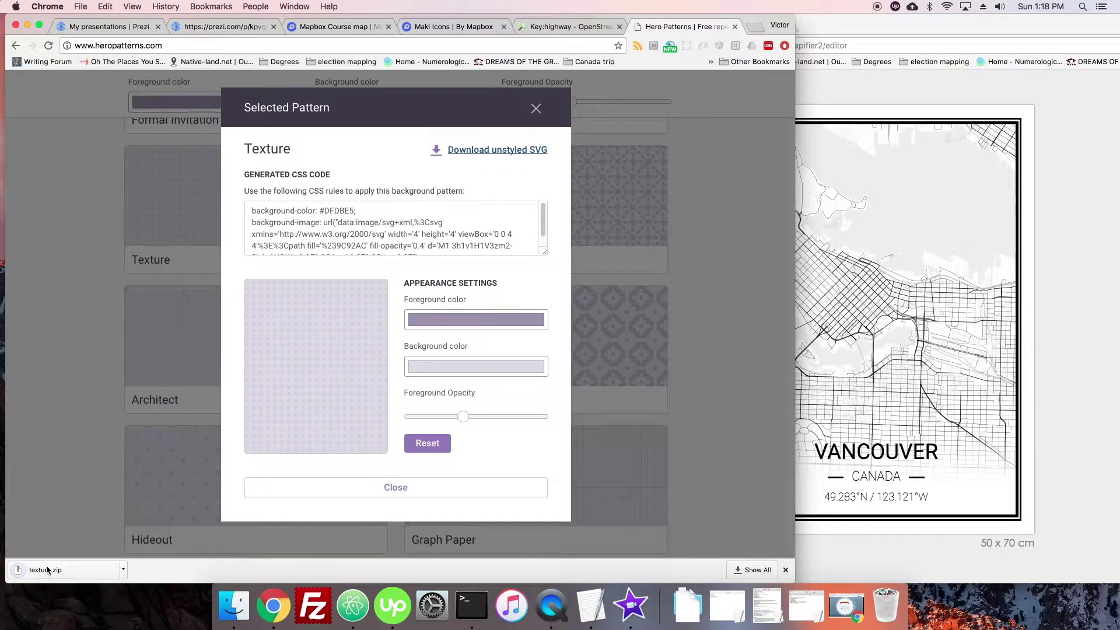
left_click(46, 570)
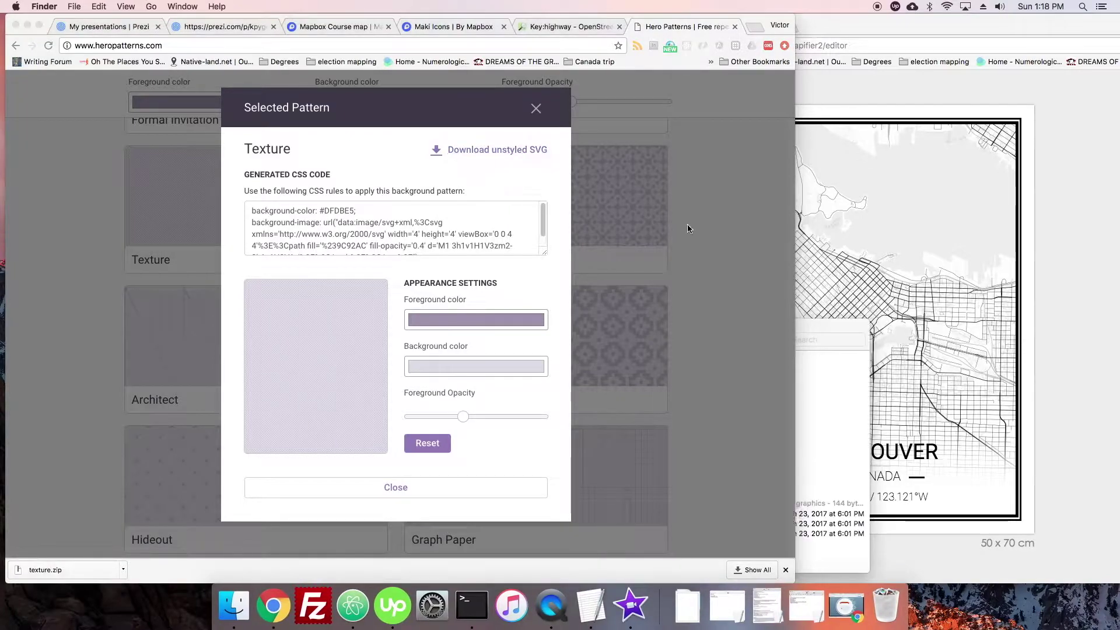
left_click_drag(814, 330, 1003, 269)
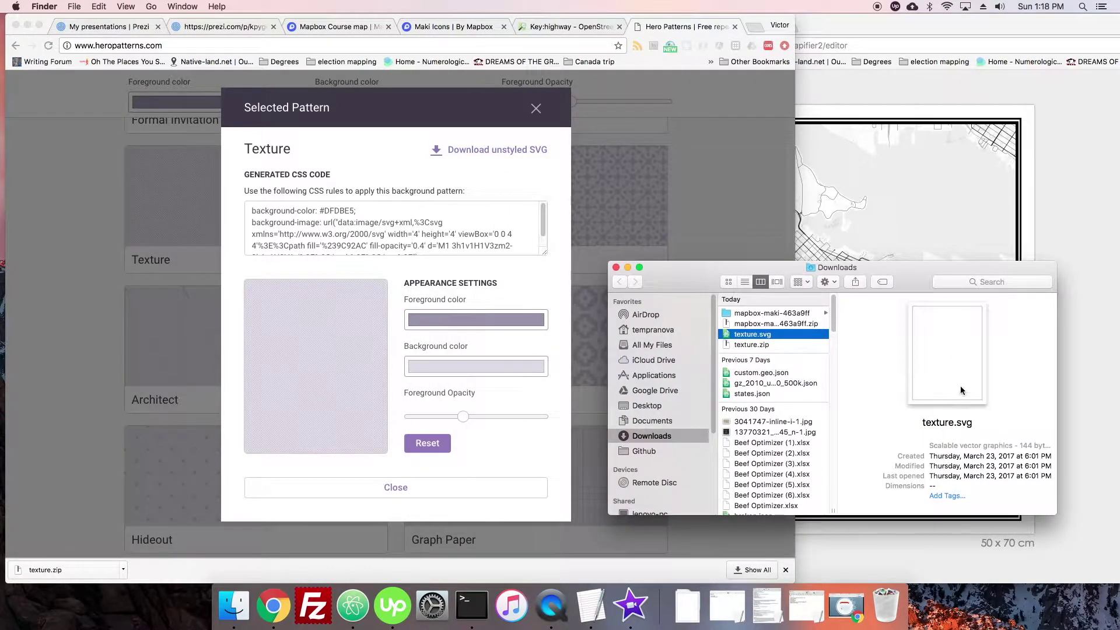
left_click(457, 26)
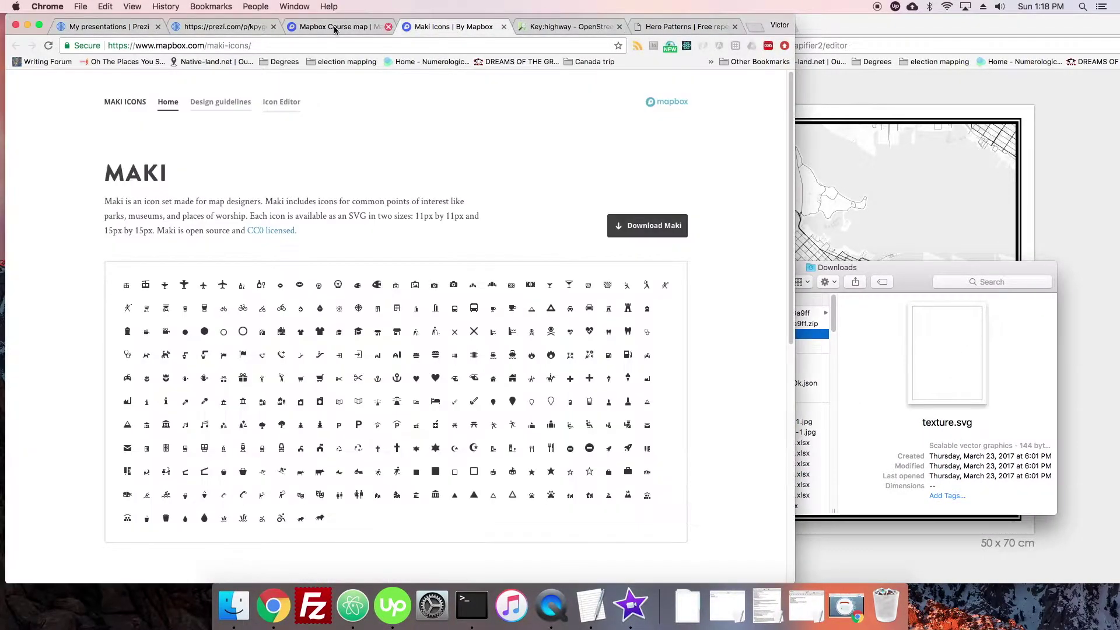
Upload texture.svg to the style's images through the water pattern's Manage icons.
left_click(334, 26)
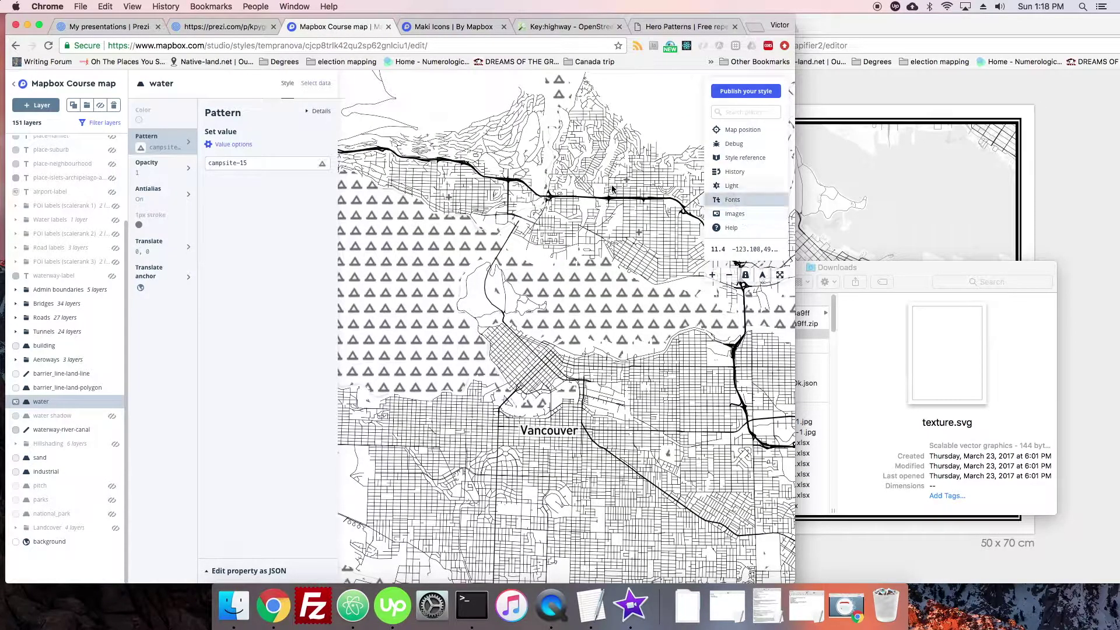
left_click(269, 162)
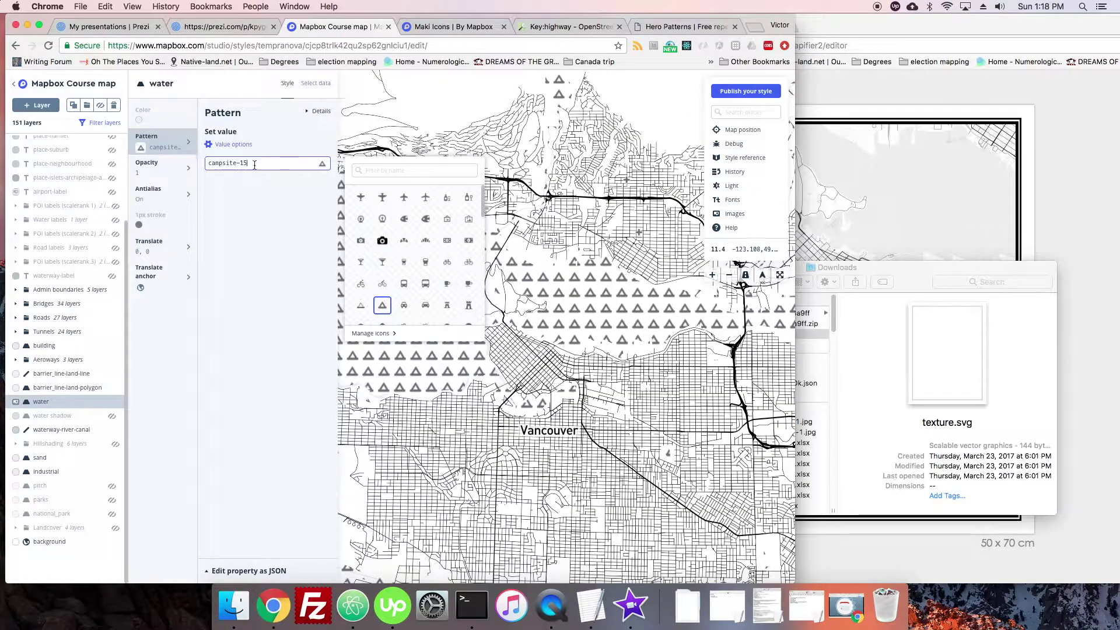
left_click(392, 334)
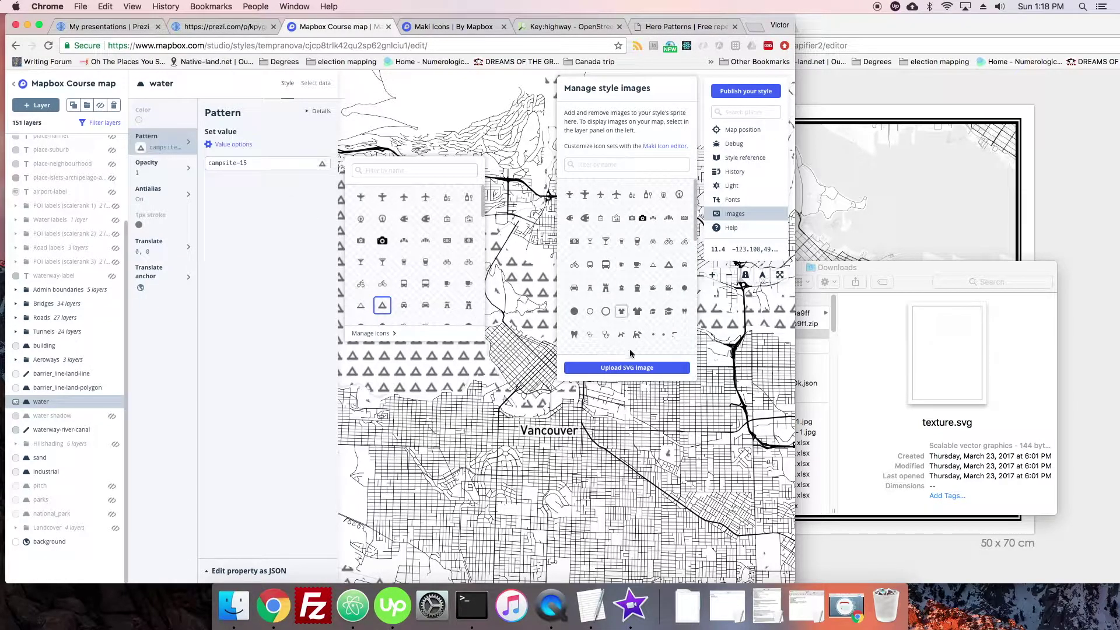
left_click(626, 368)
left_click(814, 333)
left_click_drag(752, 334, 448, 226)
left_click(449, 196)
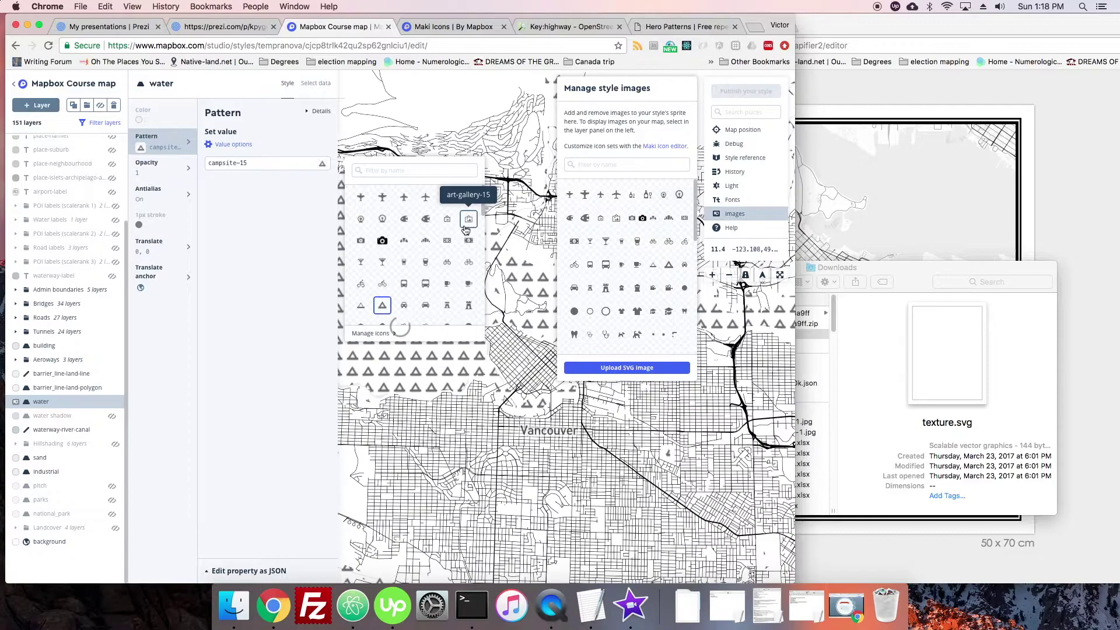
Set the water pattern to the uploaded texture image after briefly trying the dot icon.
scroll(464, 275, "down", 2)
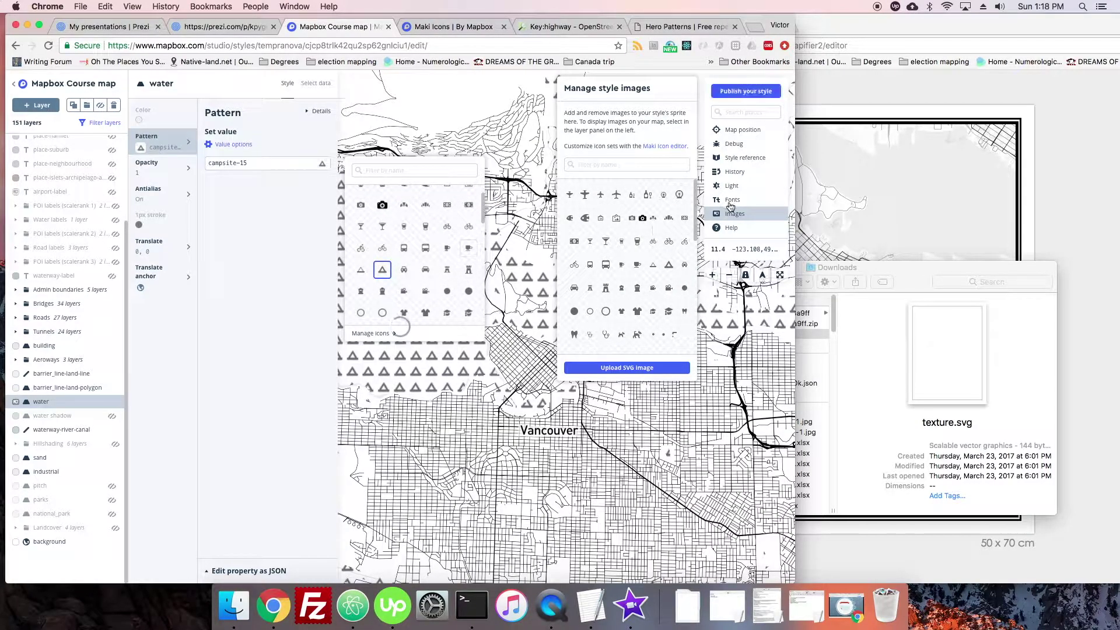
scroll(470, 222, "down", 2)
scroll(448, 265, "down", 2)
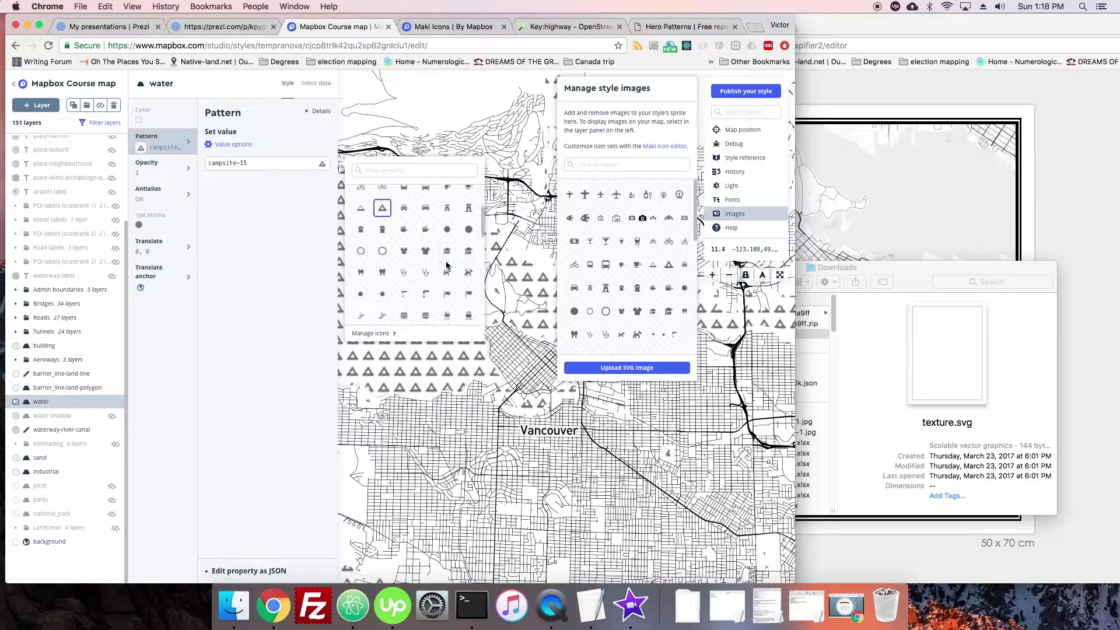
scroll(382, 239, "down", 3)
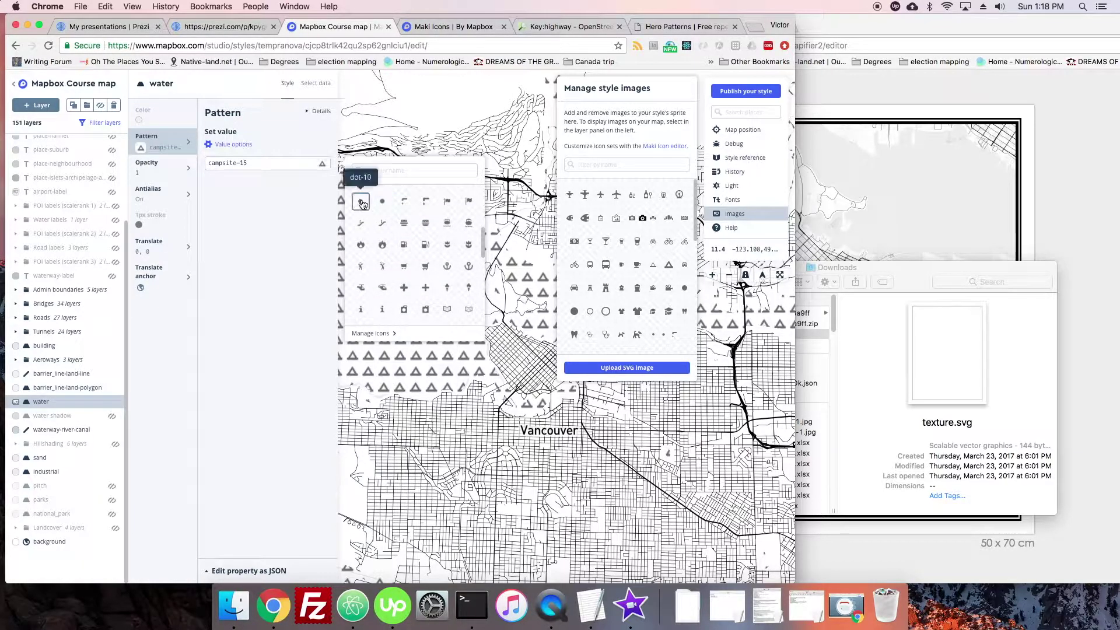
left_click(361, 202)
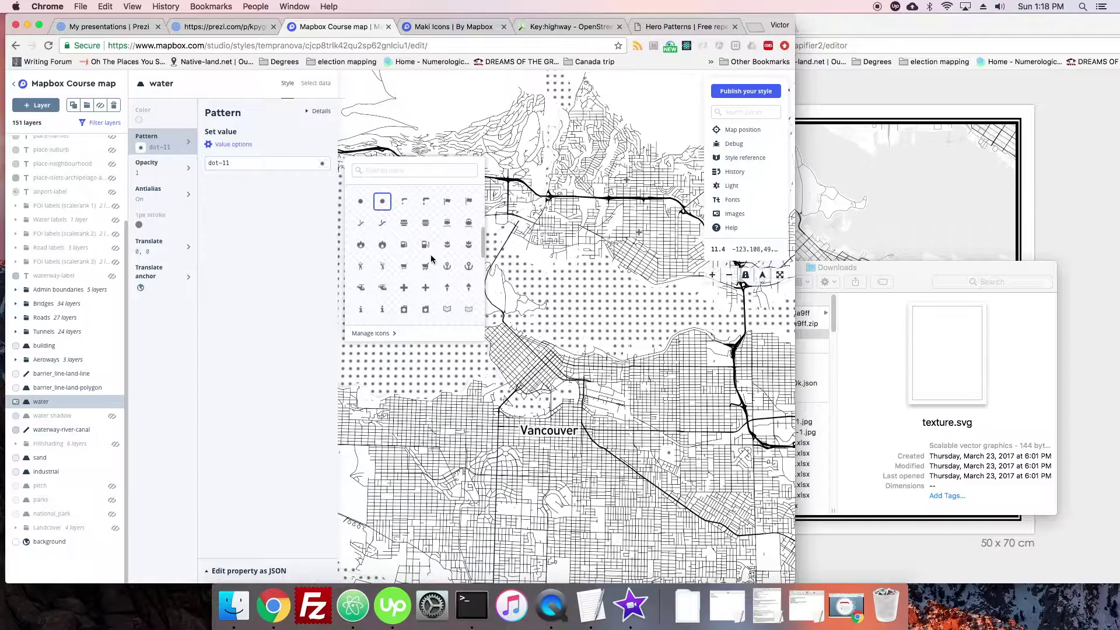
scroll(413, 259, "down", 4)
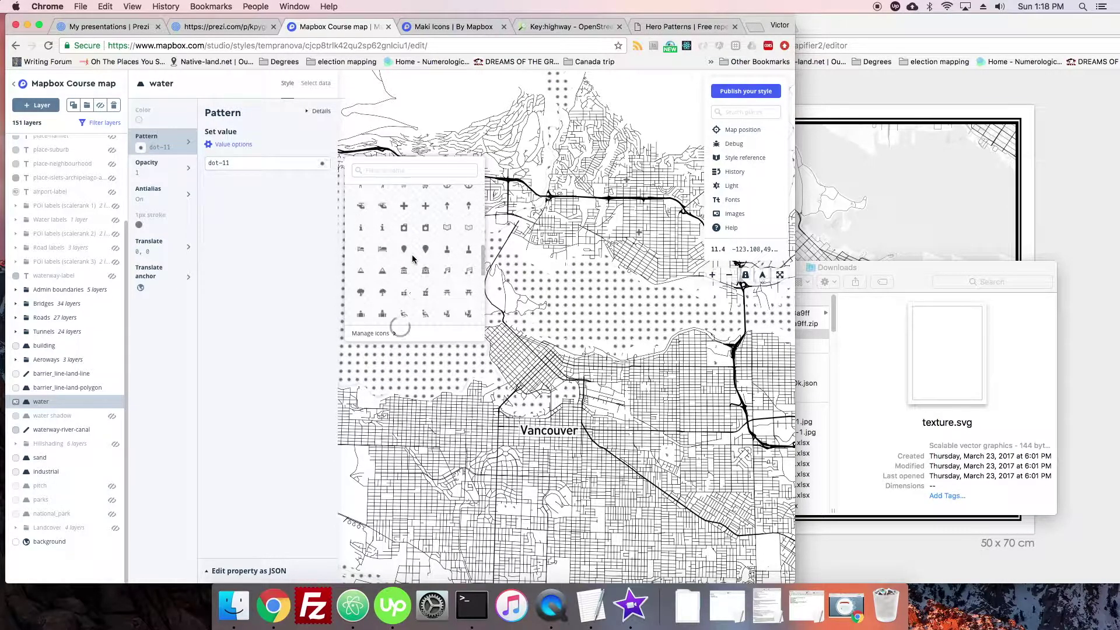
scroll(412, 259, "down", 4)
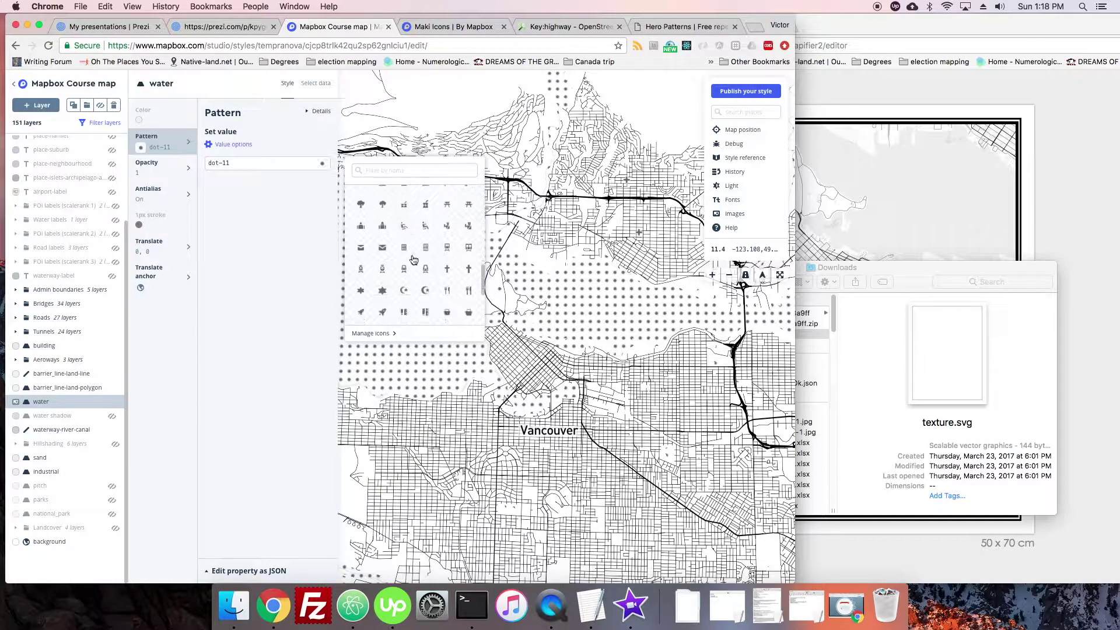
scroll(412, 259, "down", 6)
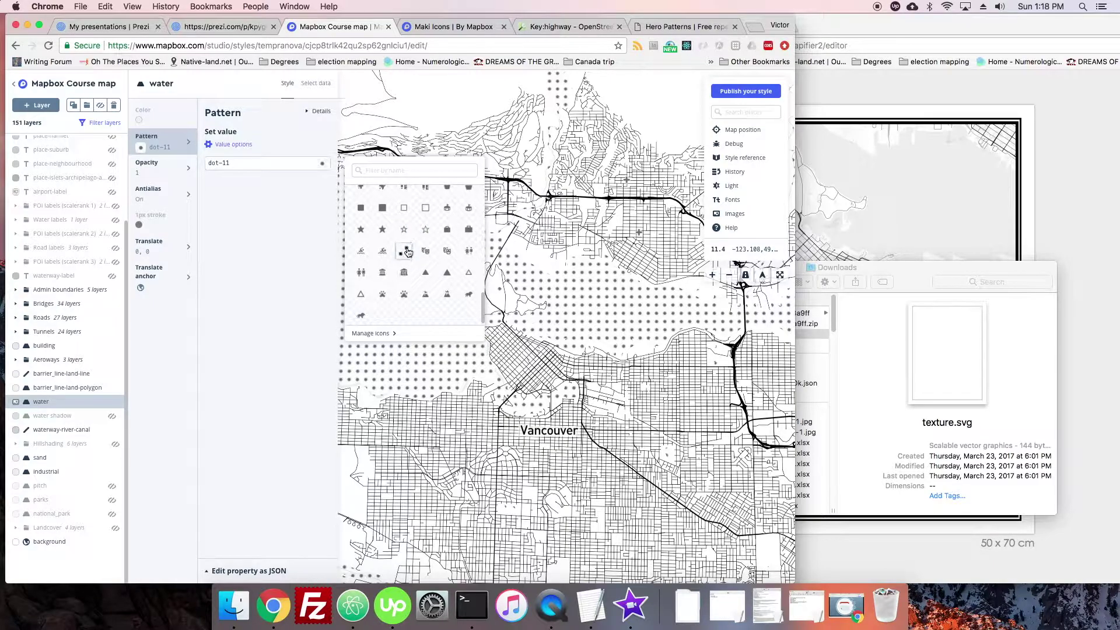
left_click(405, 251)
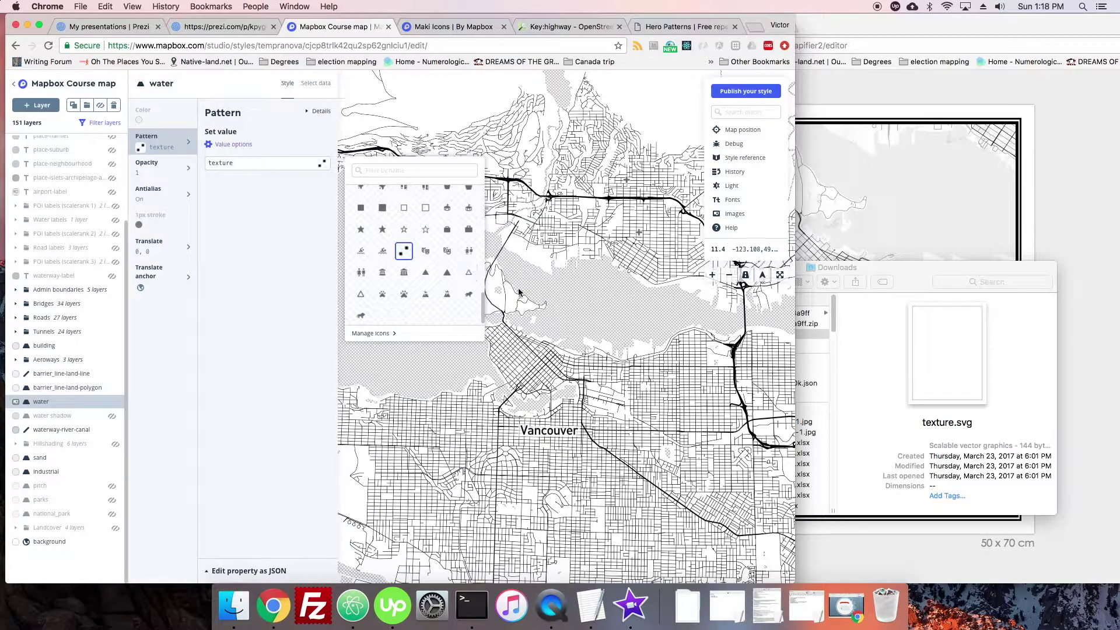
left_click(293, 233)
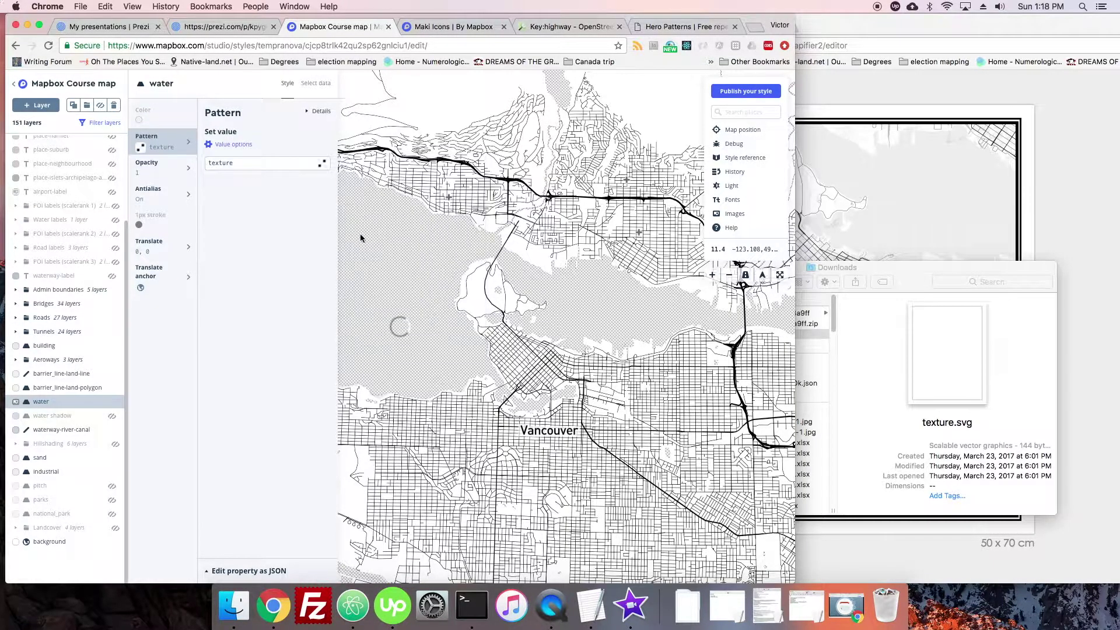
left_click_drag(447, 274, 512, 271)
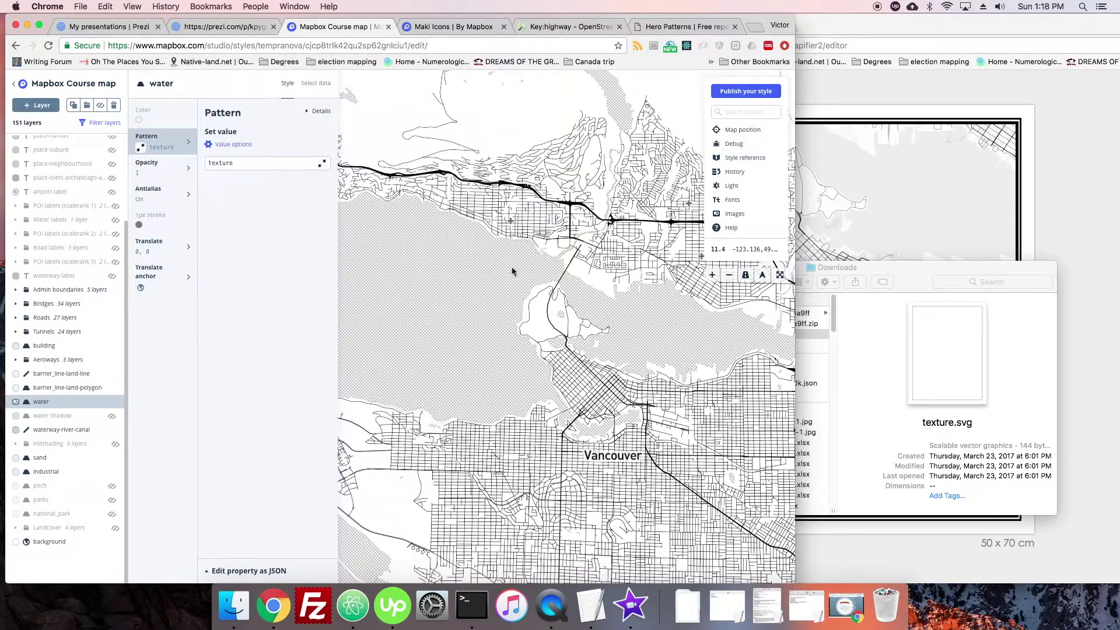
Lower the textured water layer's opacity from 0.5 to 0.1.
left_click(170, 171)
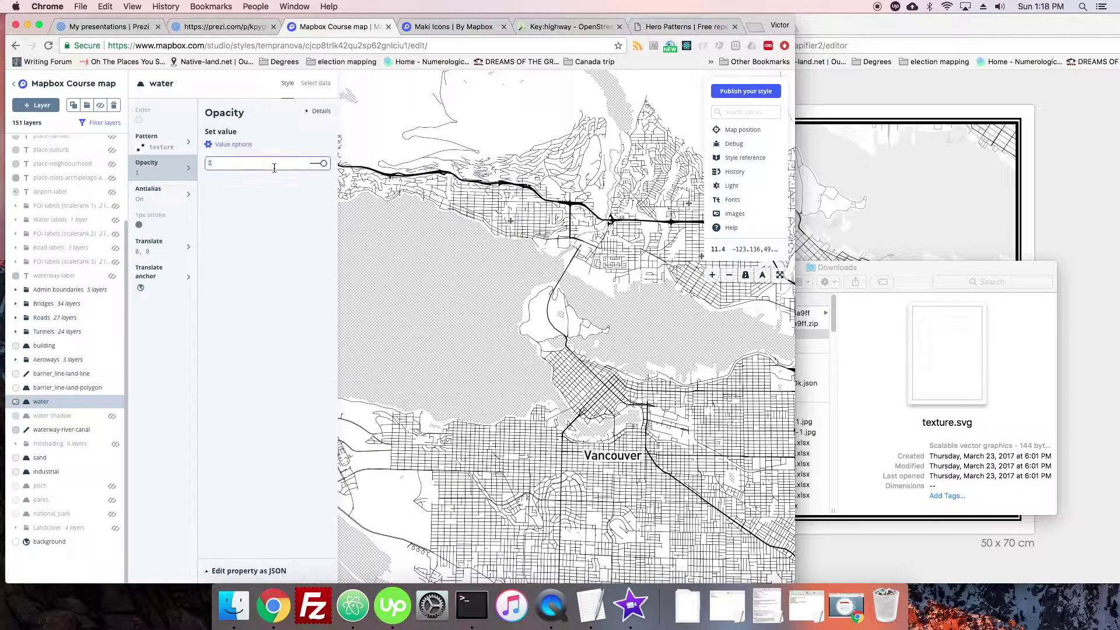
type("0.5")
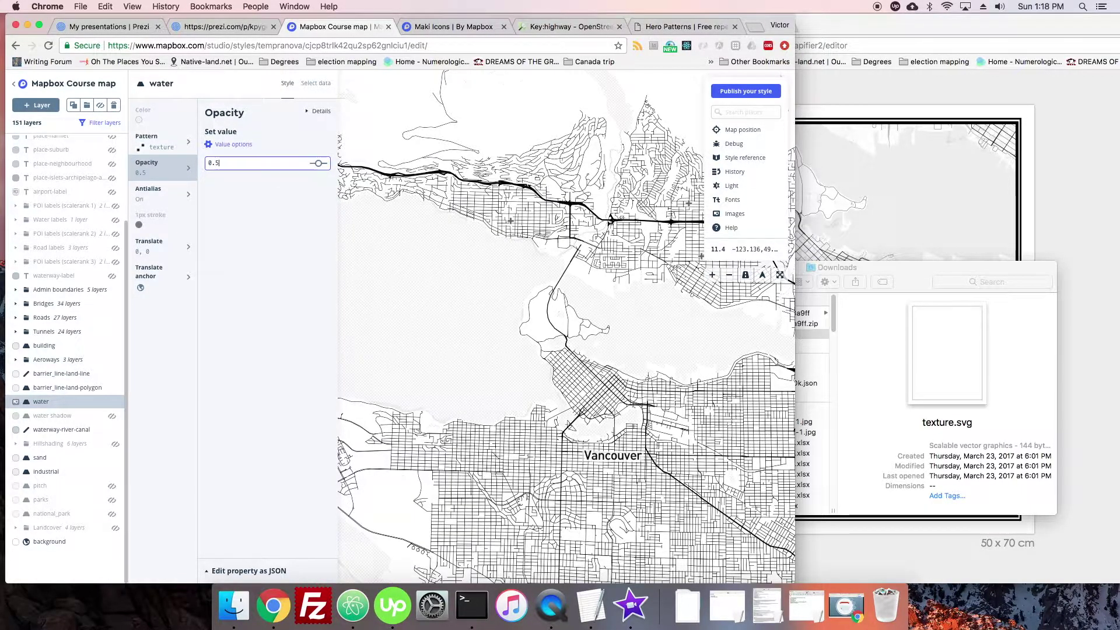
key("BackSpace")
type("1")
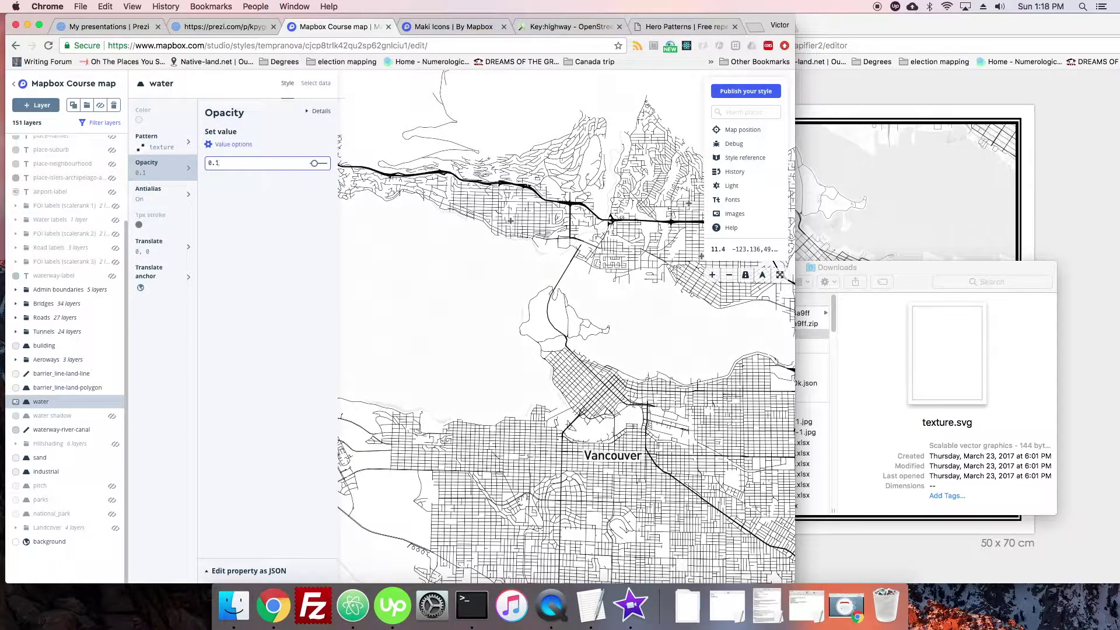
key("BackSpace")
Recheck the water pattern and opacity settings, then reopen the water layer's style settings.
left_click(166, 142)
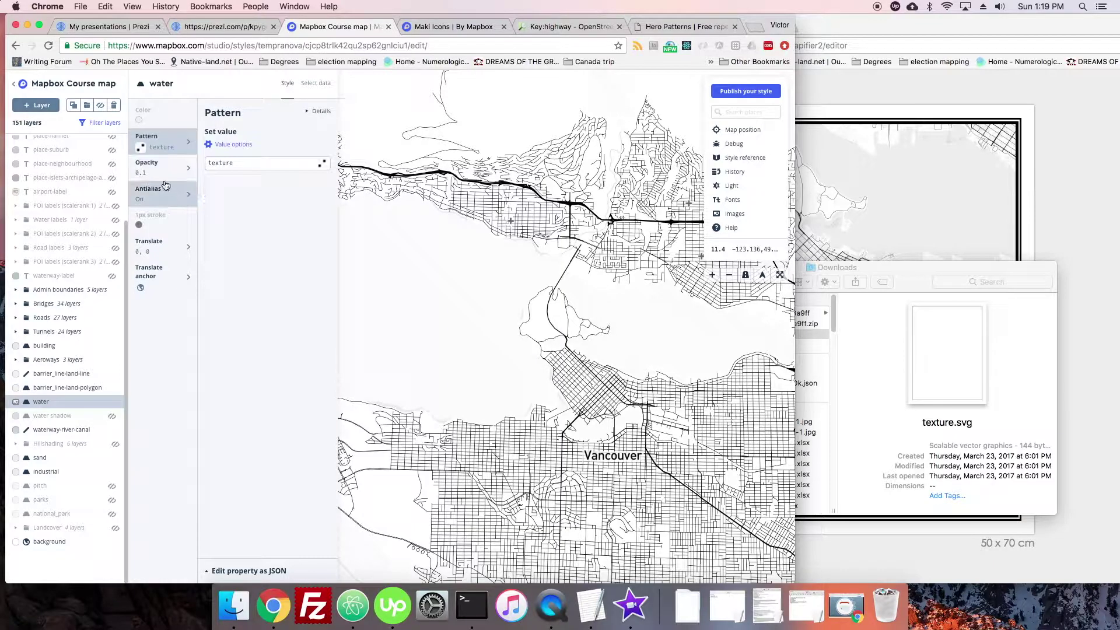
left_click(161, 172)
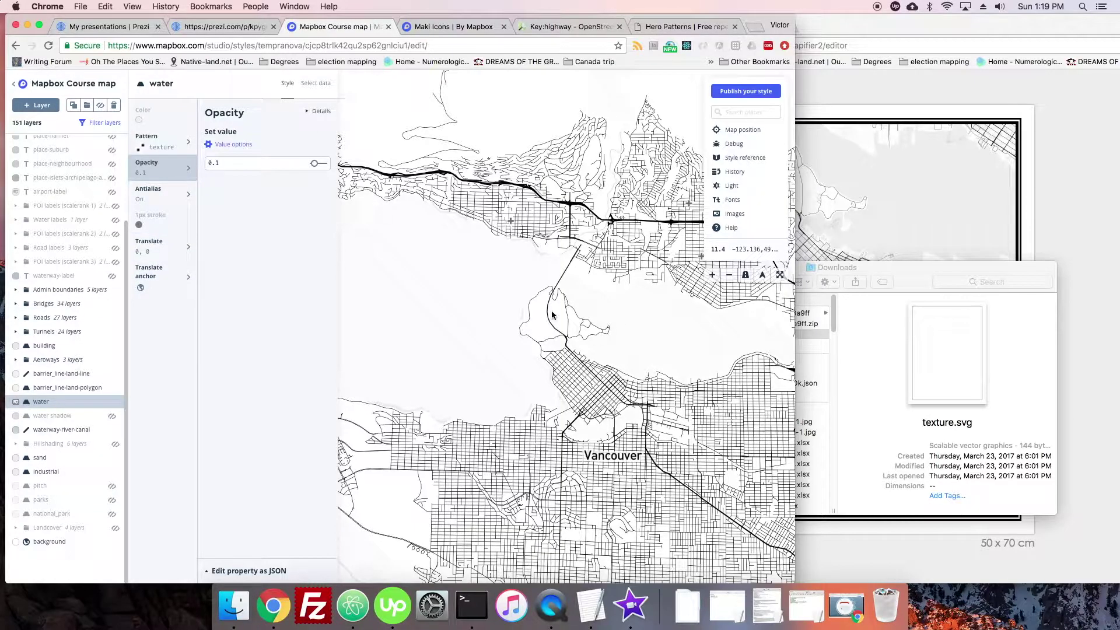
right_click(51, 404)
key("Escape")
left_click(51, 404)
left_click(52, 404)
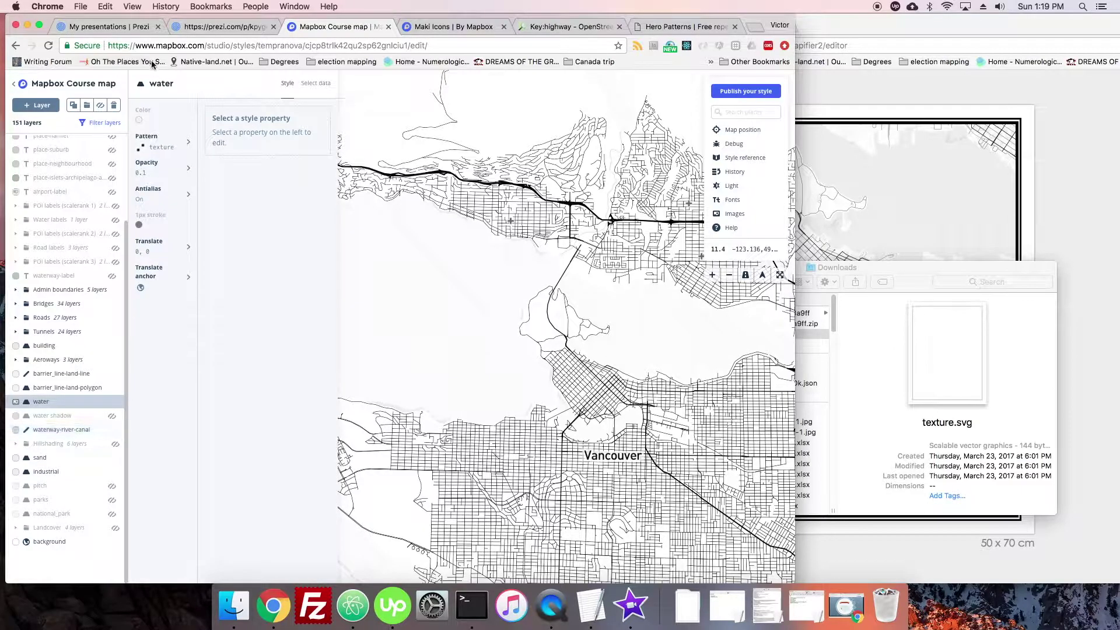
Duplicate the water layer to create a water copy, then select the original water layer.
left_click(73, 107)
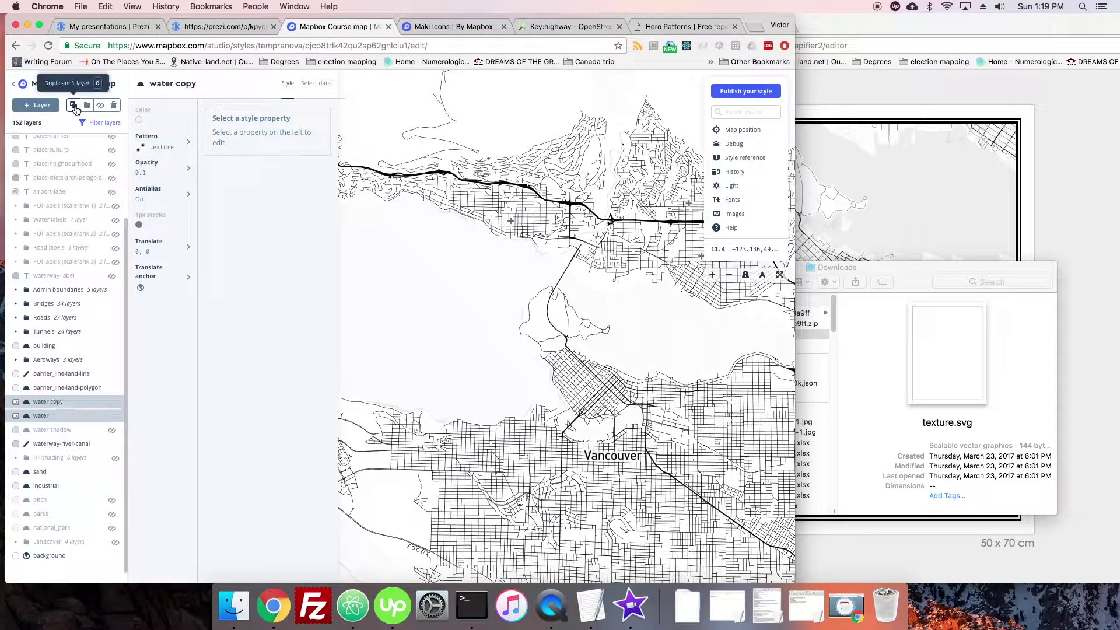
left_click(57, 418)
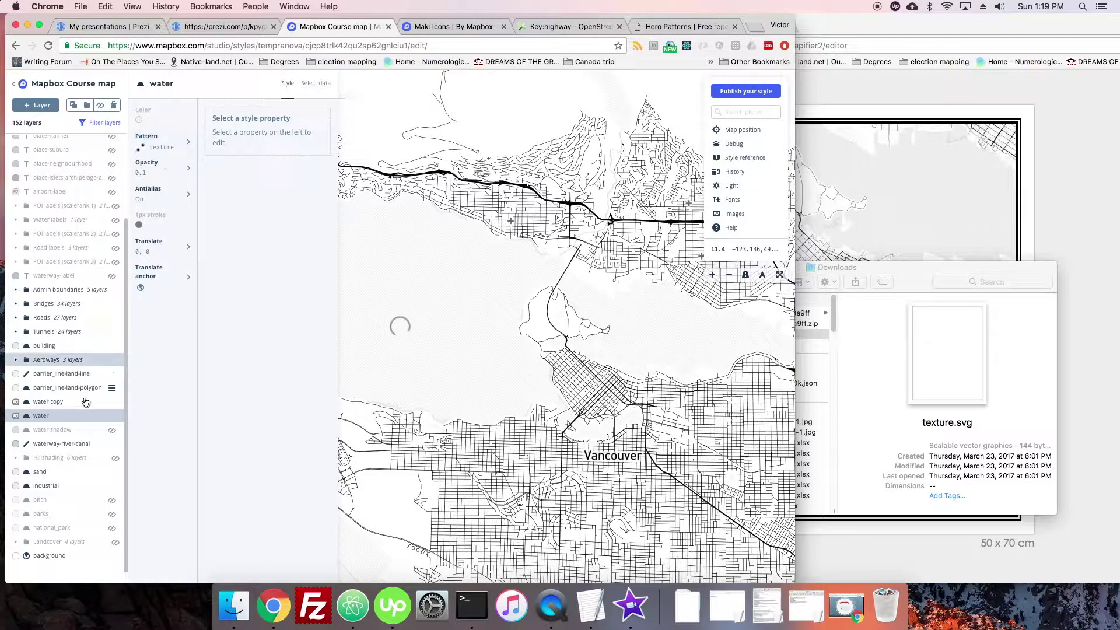
left_click(74, 403)
left_click(77, 415)
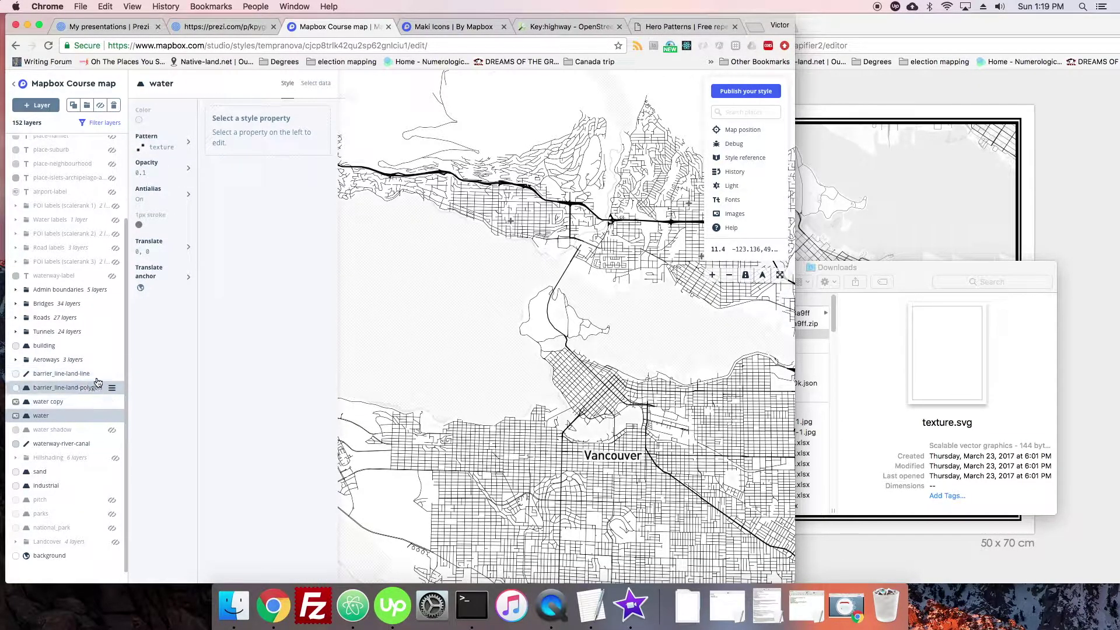
Delete the 'texture' pattern value from the original water layer, leaving a plain #EDEDED fill.
left_click(165, 145)
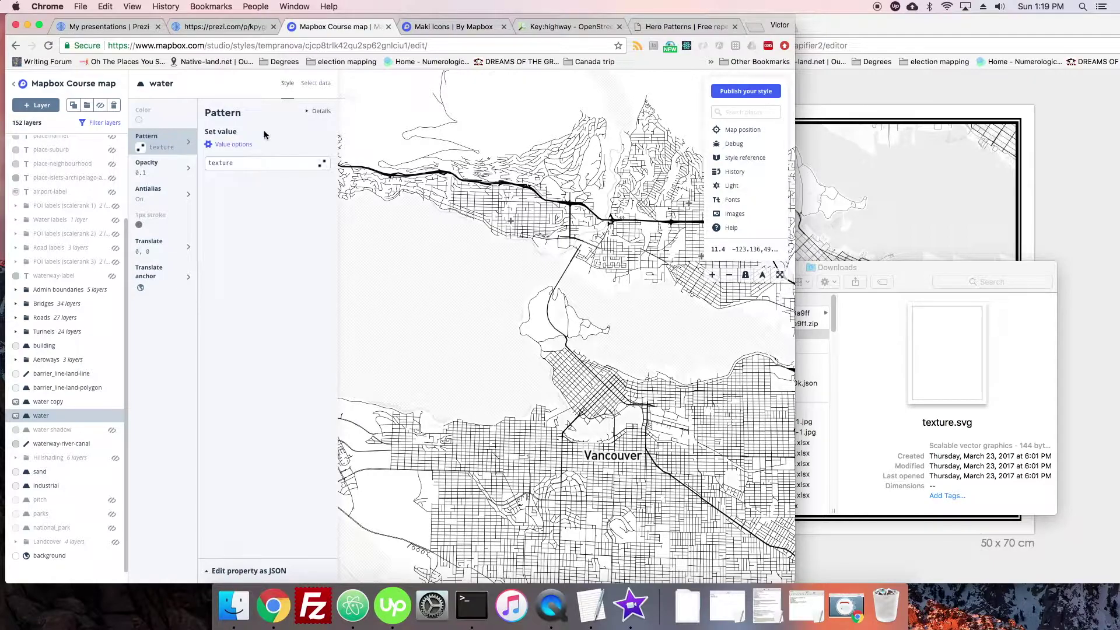
left_click(262, 162)
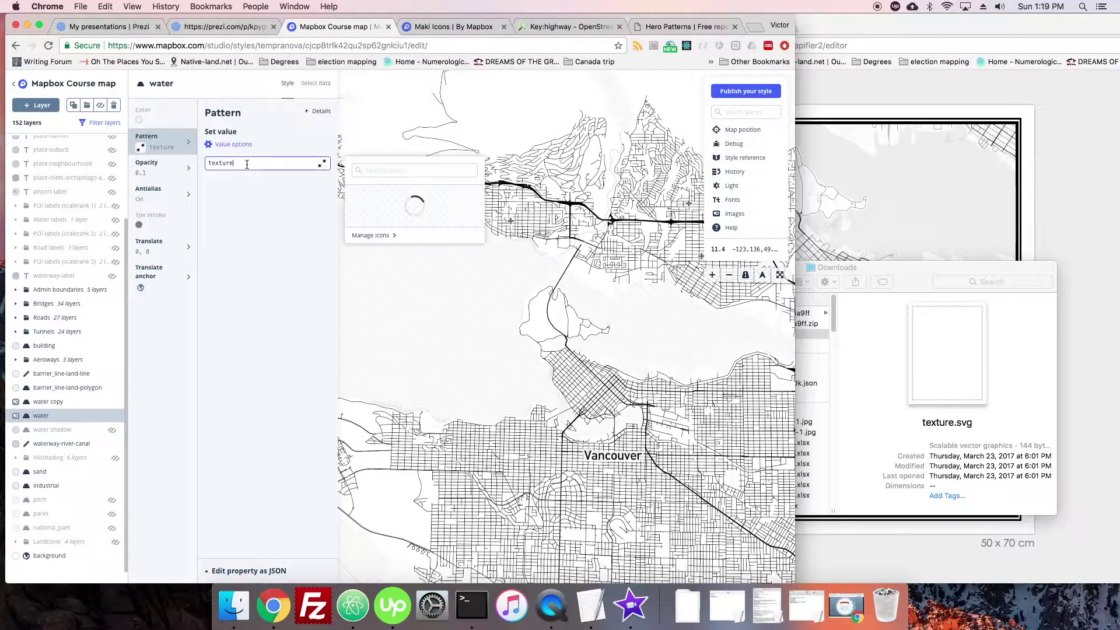
key("BackSpace")
left_click(247, 186)
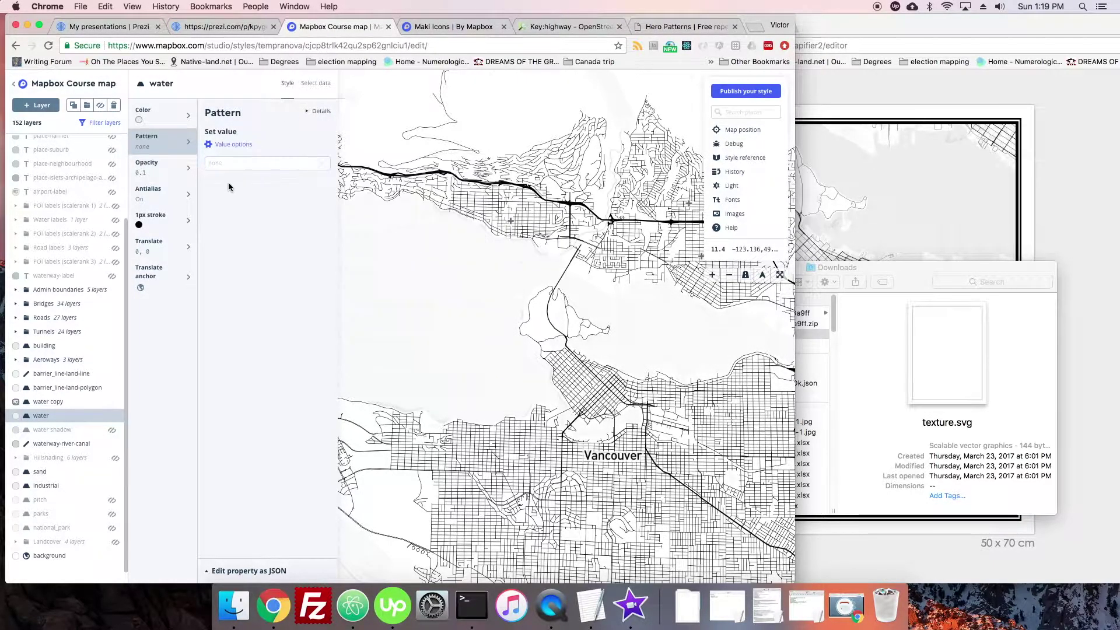
left_click(187, 121)
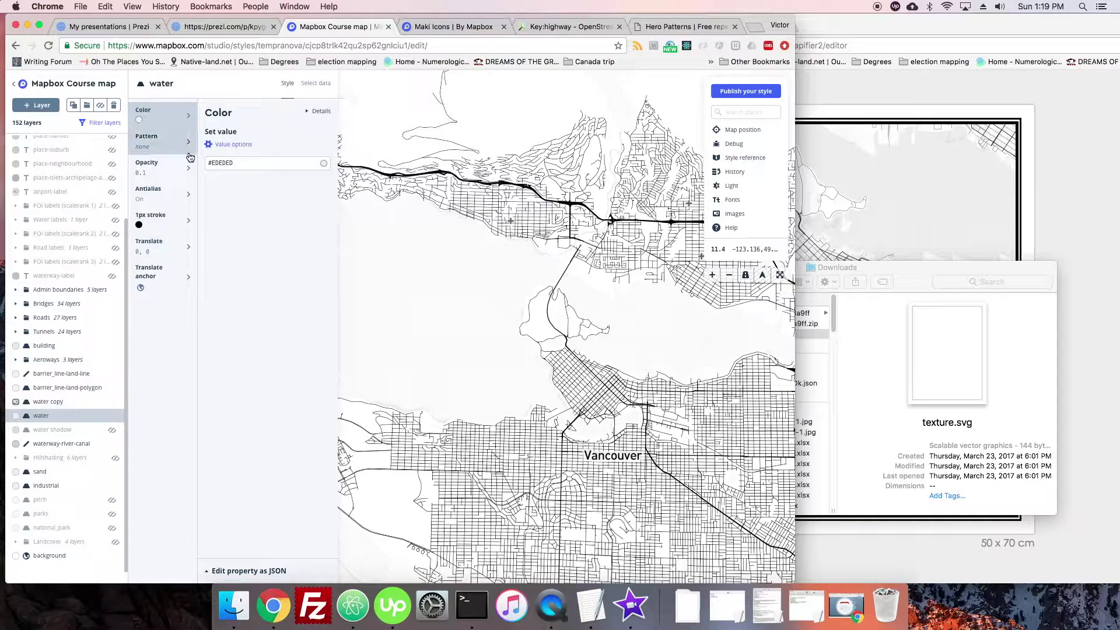
left_click(161, 171)
Raise the water layer's opacity to 1 and recentre the map over Vancouver.
left_click_drag(315, 168, 324, 166)
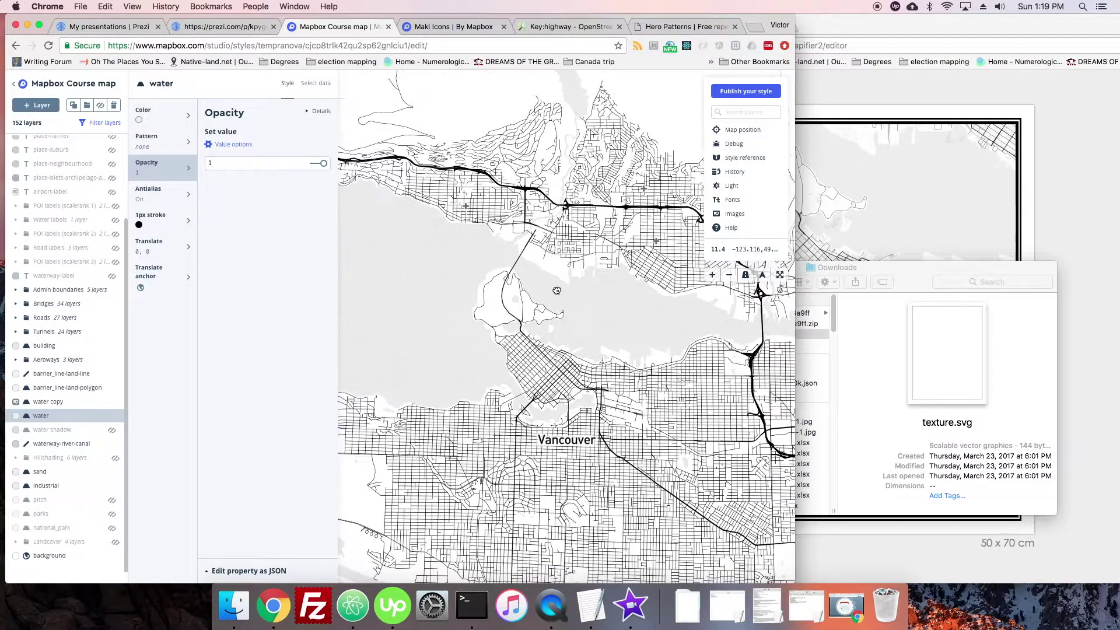
left_click_drag(520, 302, 440, 275)
left_click_drag(591, 294, 594, 304)
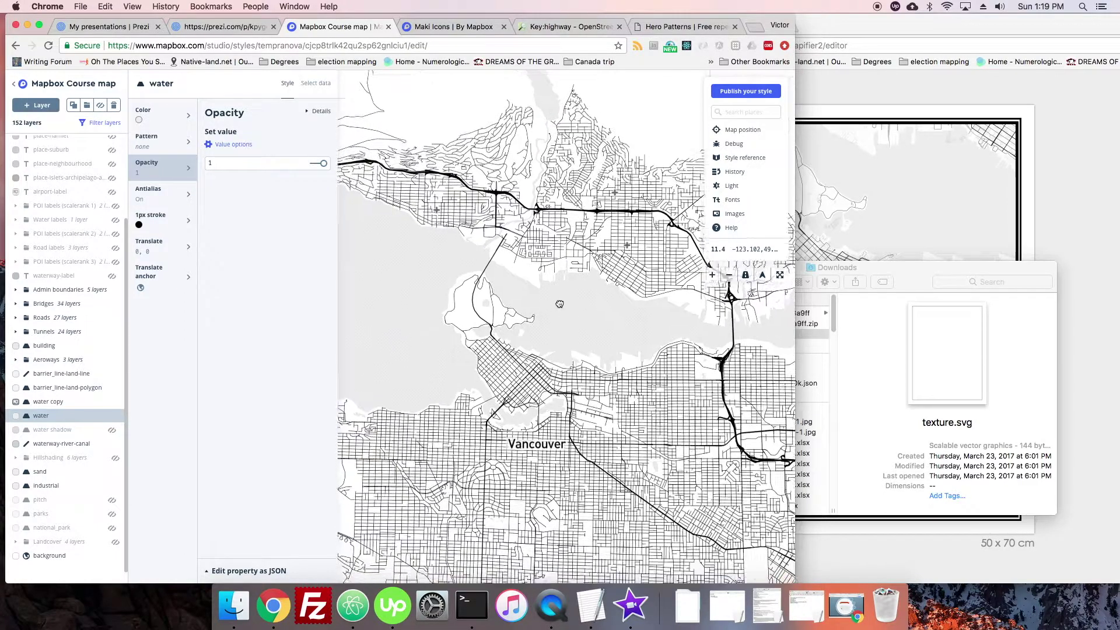
Confirm the water copy layer keeps its 0.1 opacity, then reselect the water layer.
left_click(70, 402)
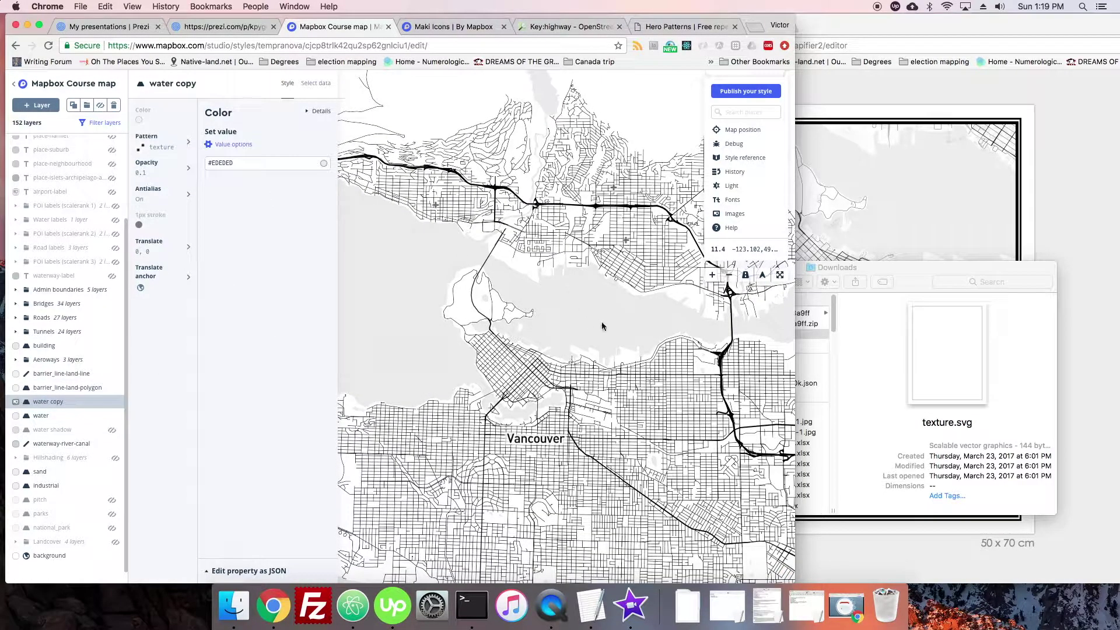
scroll(570, 328, "up", 5)
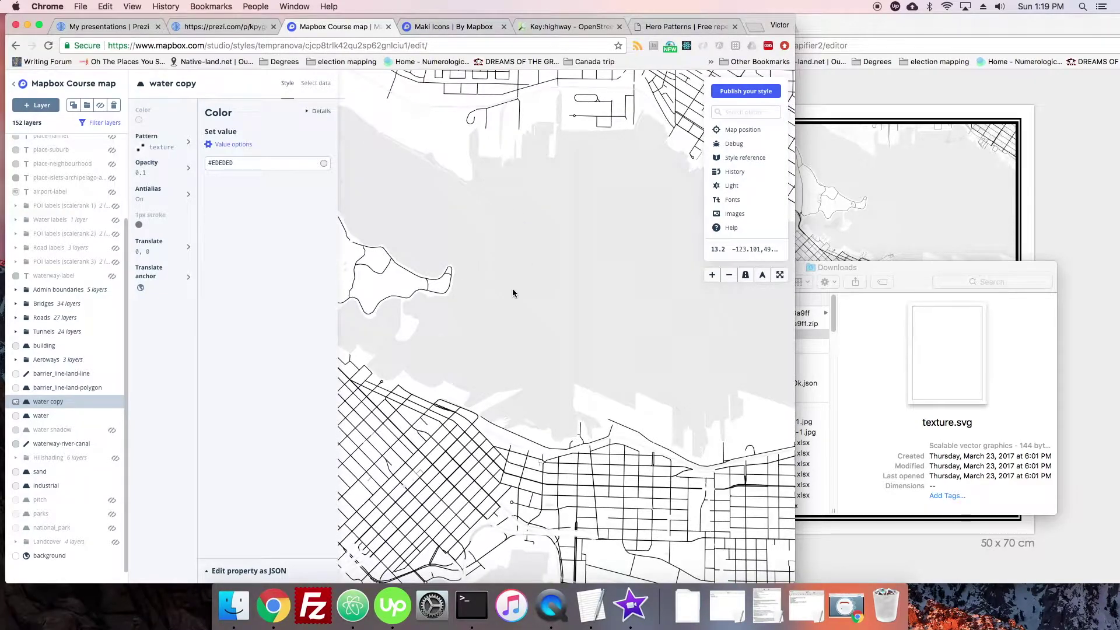
scroll(514, 298, "down", 1)
scroll(515, 303, "down", 5)
left_click(153, 167)
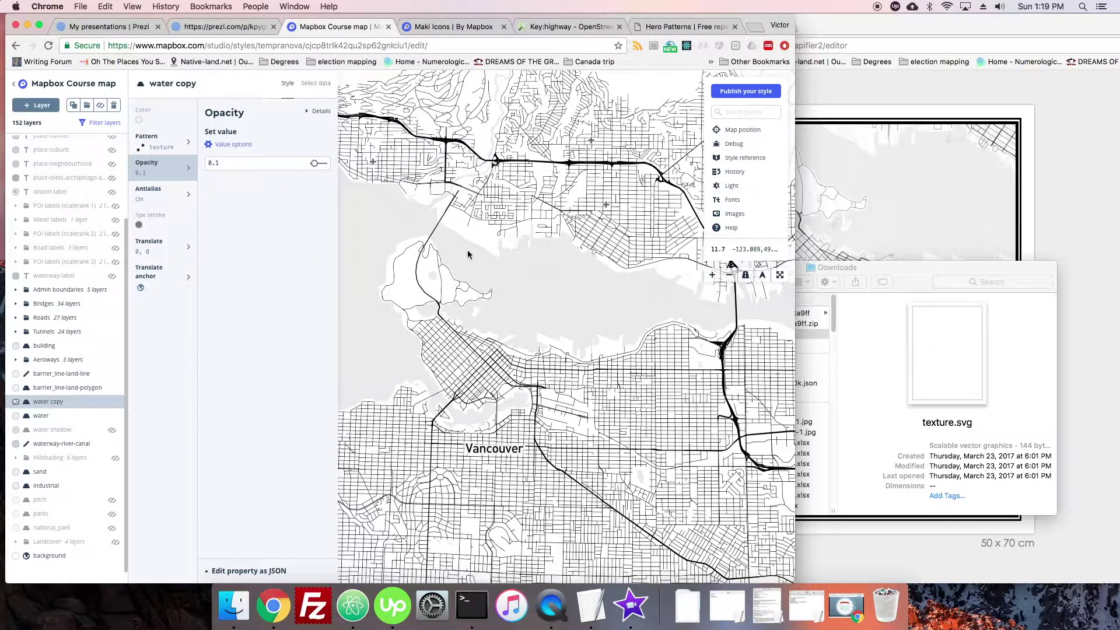
scroll(470, 313, "down", 3)
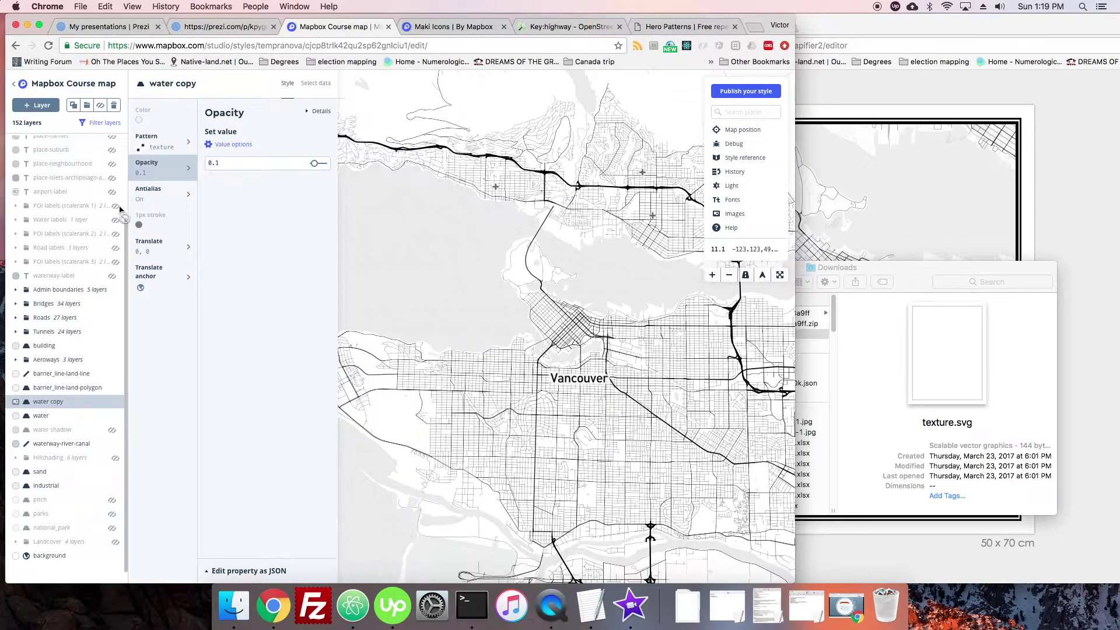
left_click(36, 415)
Change the water layer's 1px stroke colour from black to pure white.
left_click(177, 220)
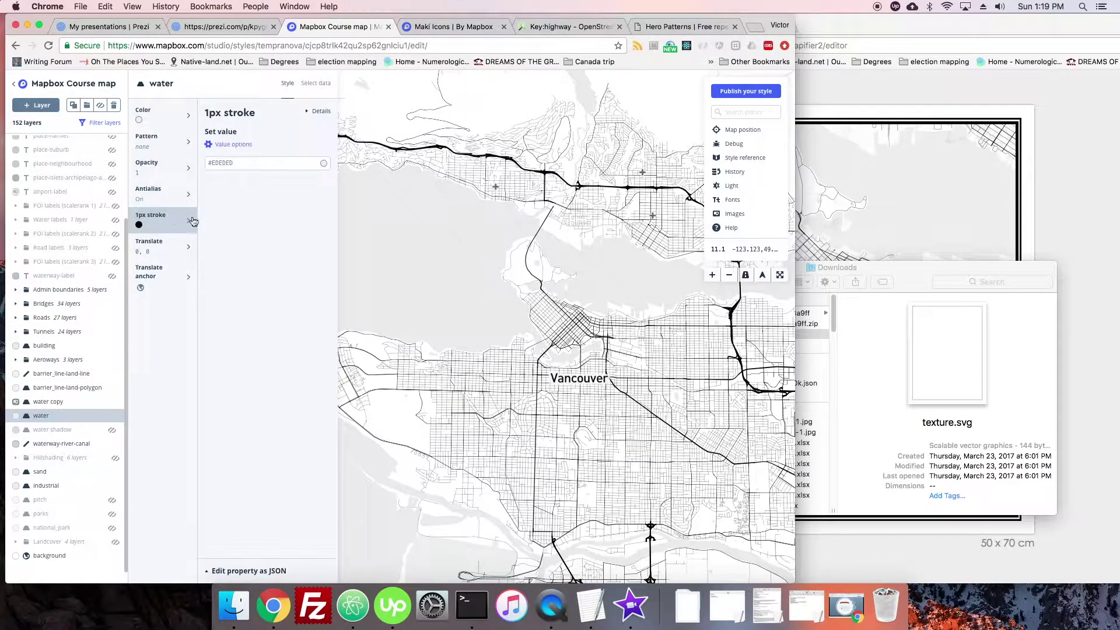
left_click(222, 162)
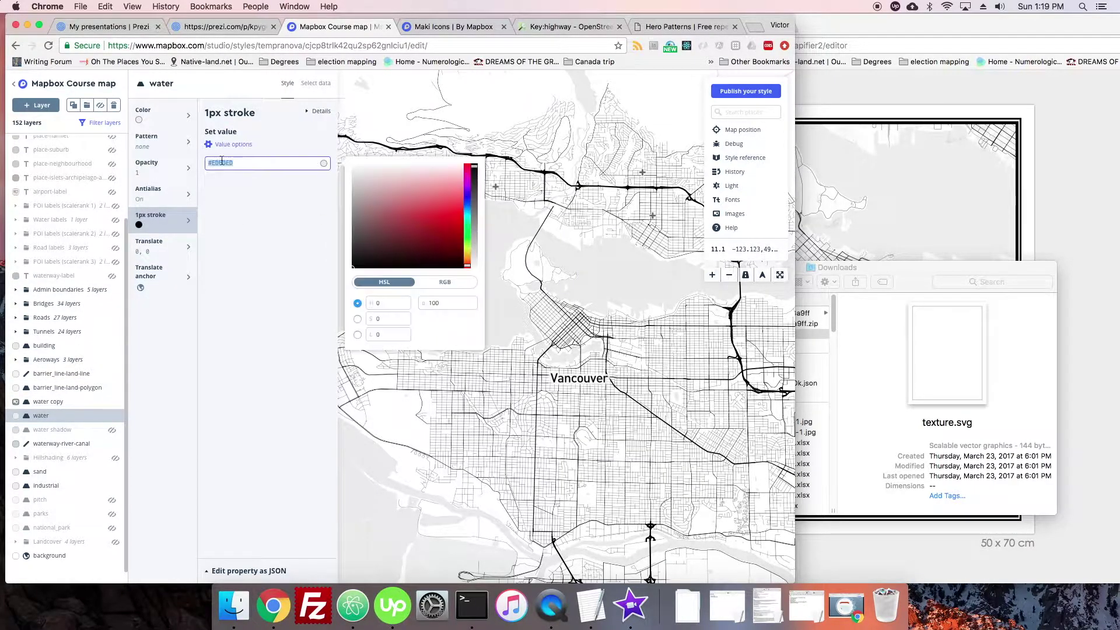
left_click(414, 232)
left_click(370, 250)
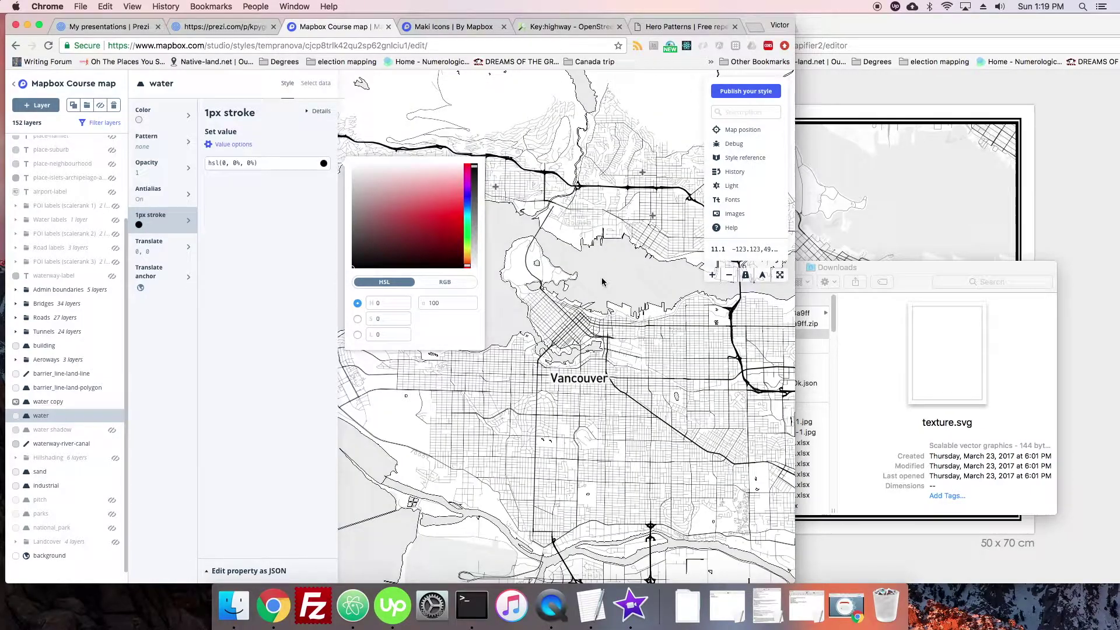
scroll(539, 307, "up", 3)
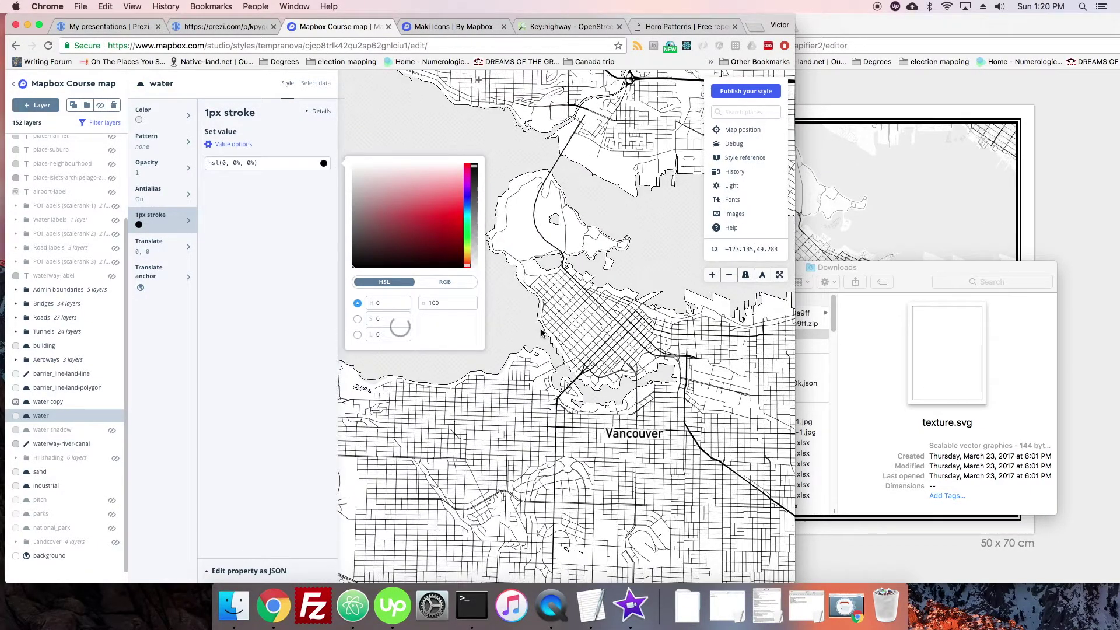
scroll(541, 332, "down", 3)
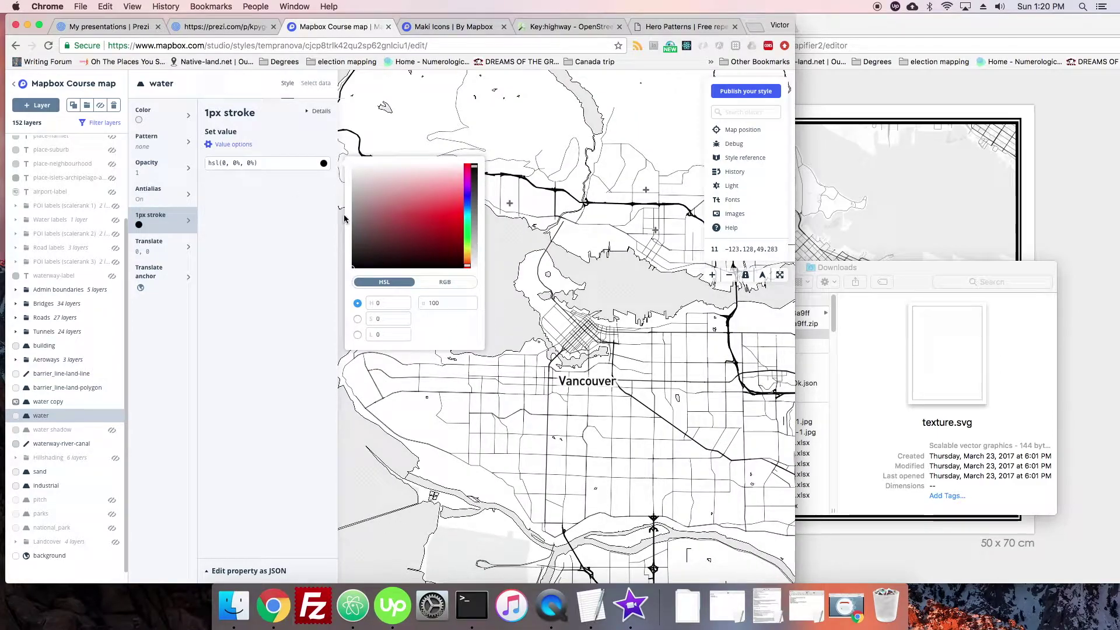
left_click(353, 180)
left_click_drag(322, 155, 296, 135)
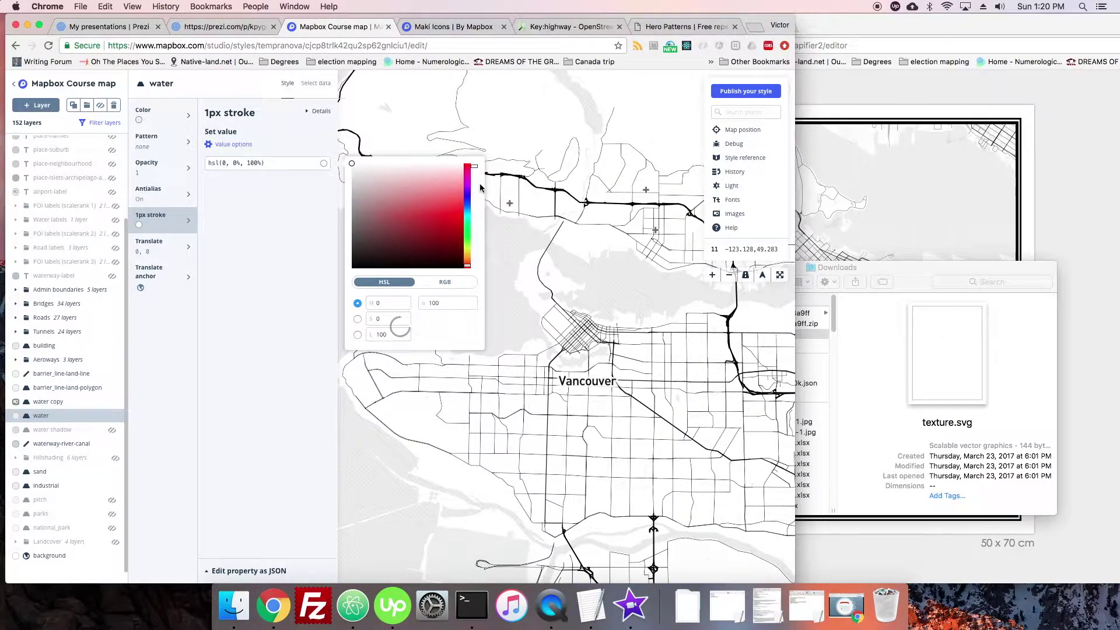
Drop the stroke's alpha to make it hsla(0, 0%, 100%, 0), fully transparent.
left_click_drag(474, 166, 481, 308)
left_click_drag(473, 210, 474, 188)
left_click(239, 264)
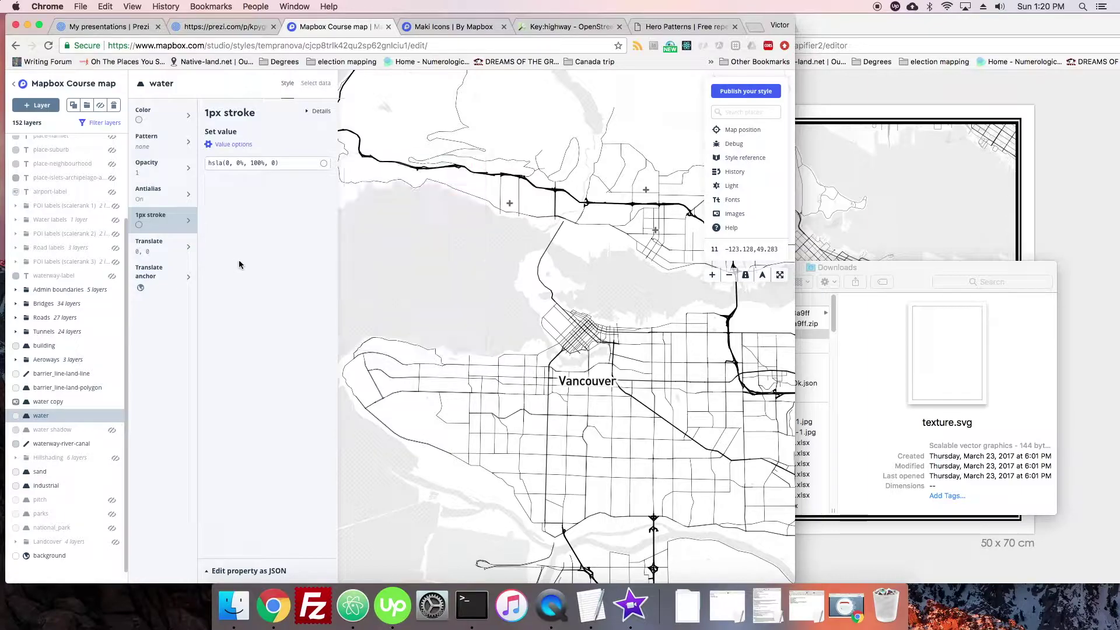
In the water layer's data settings, try another layer type but cancel, keeping Fill.
left_click(316, 84)
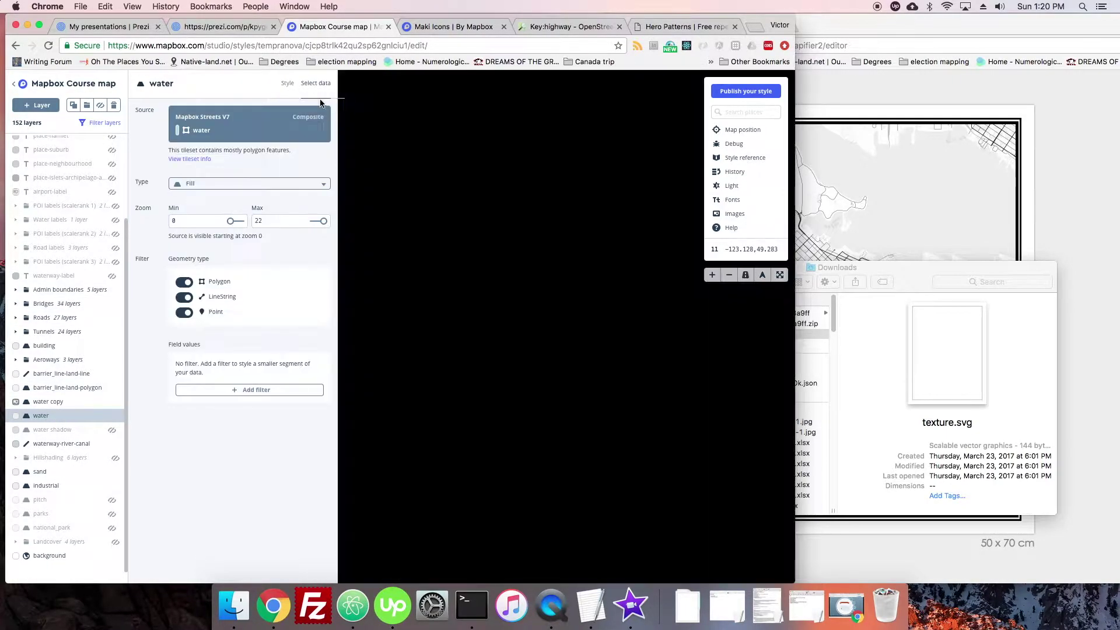
scroll(488, 272, "down", 3)
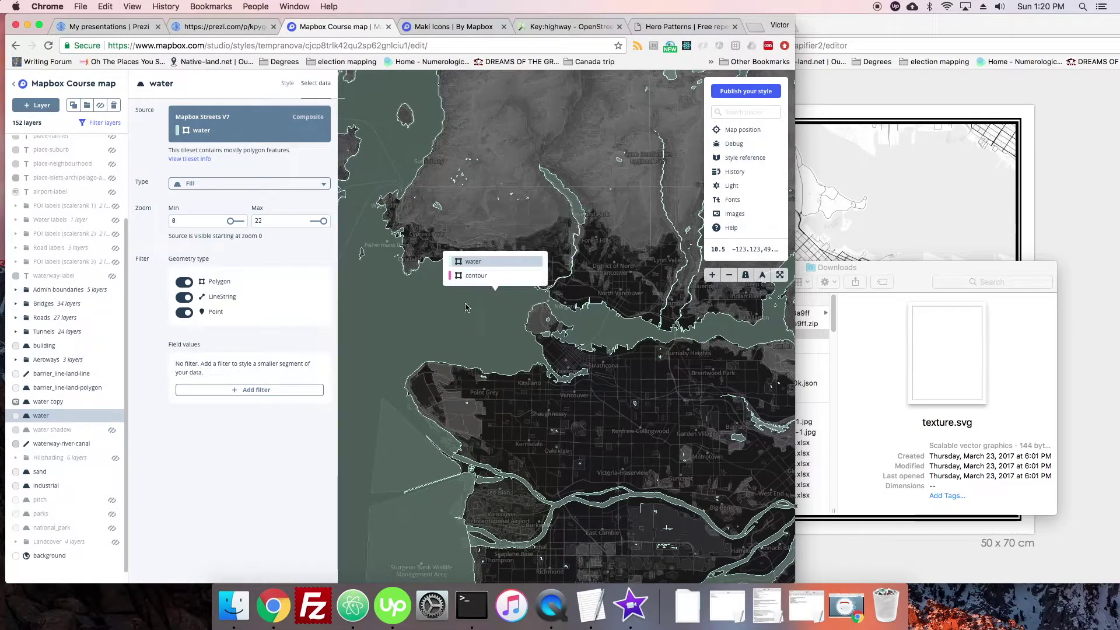
left_click(223, 185)
left_click(223, 200)
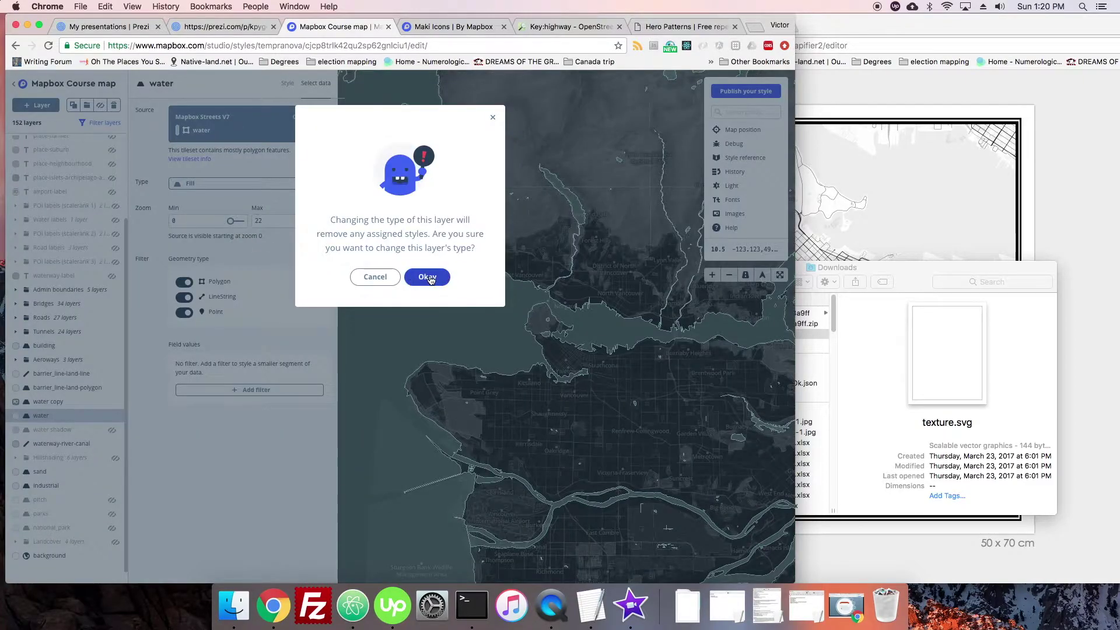
left_click(393, 283)
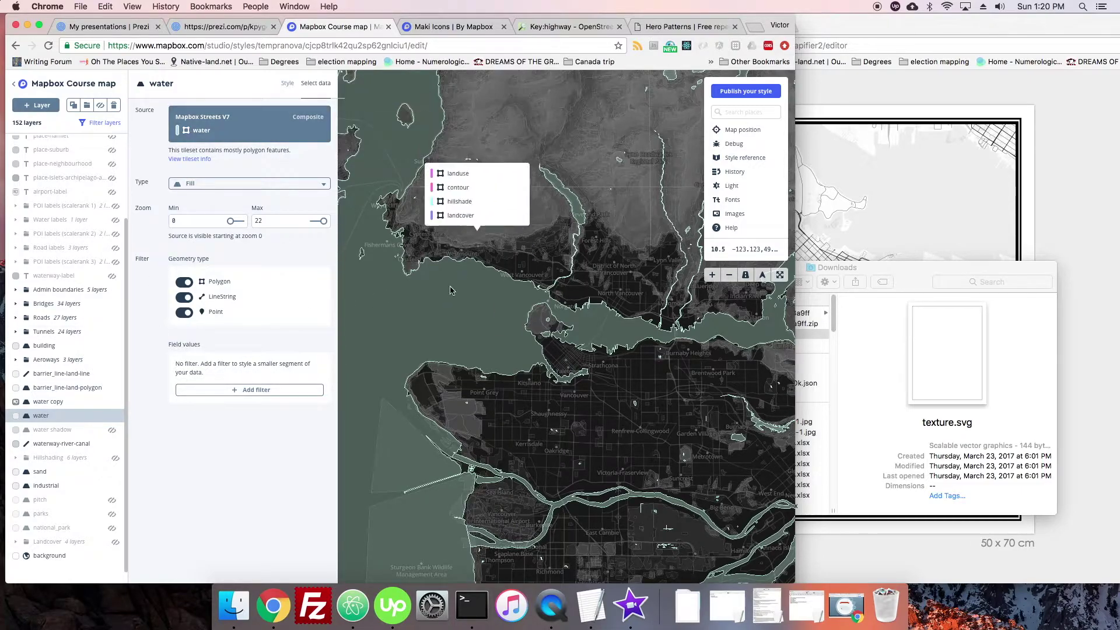
Pan the dark data view back east over Vancouver.
left_click_drag(523, 290, 531, 291)
scroll(517, 322, "down", 1)
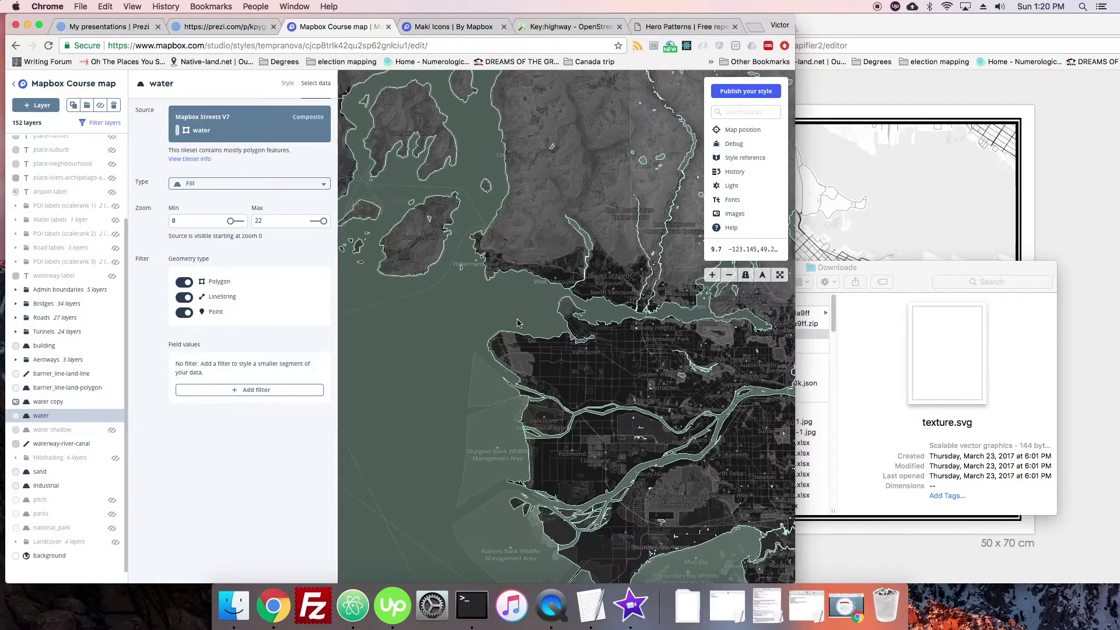
scroll(517, 323, "up", 1)
left_click_drag(517, 320, 450, 302)
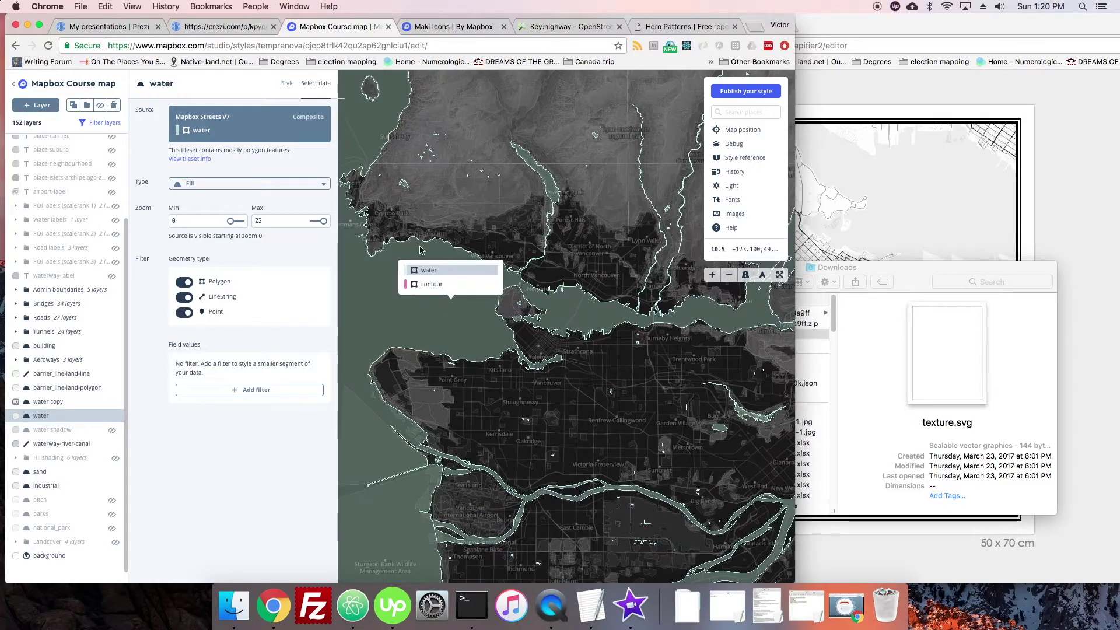